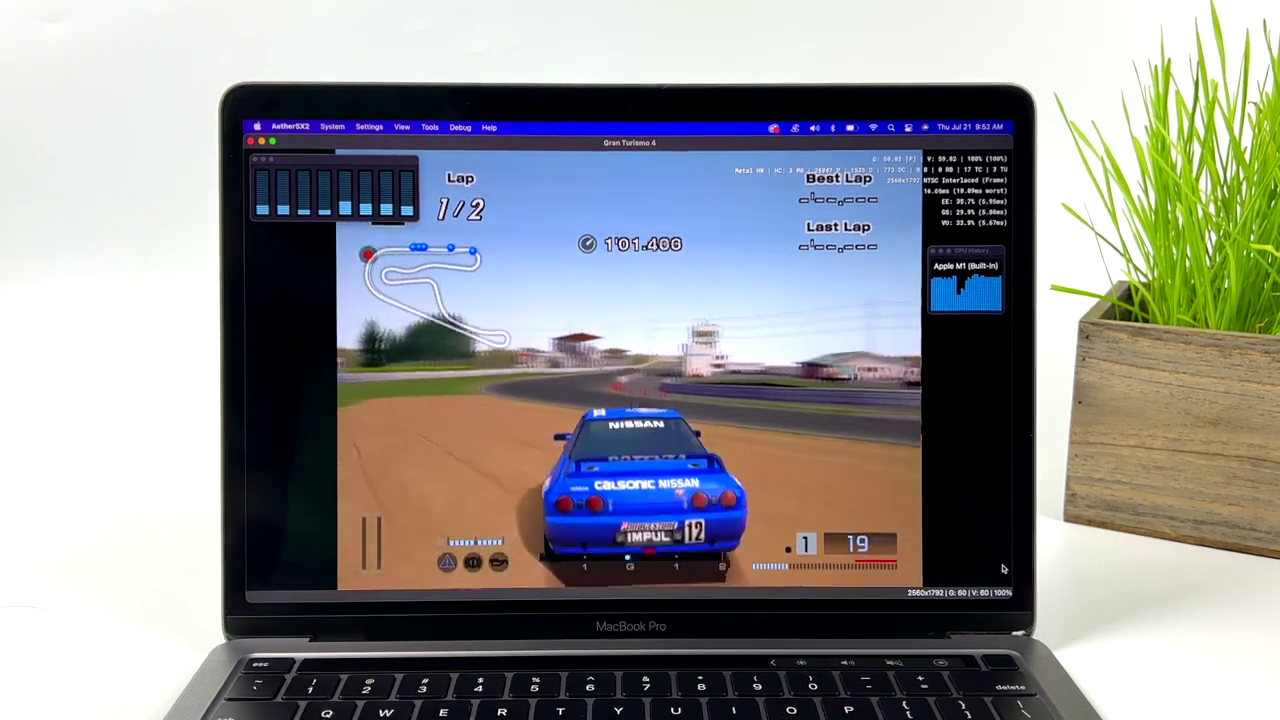
key(Return)
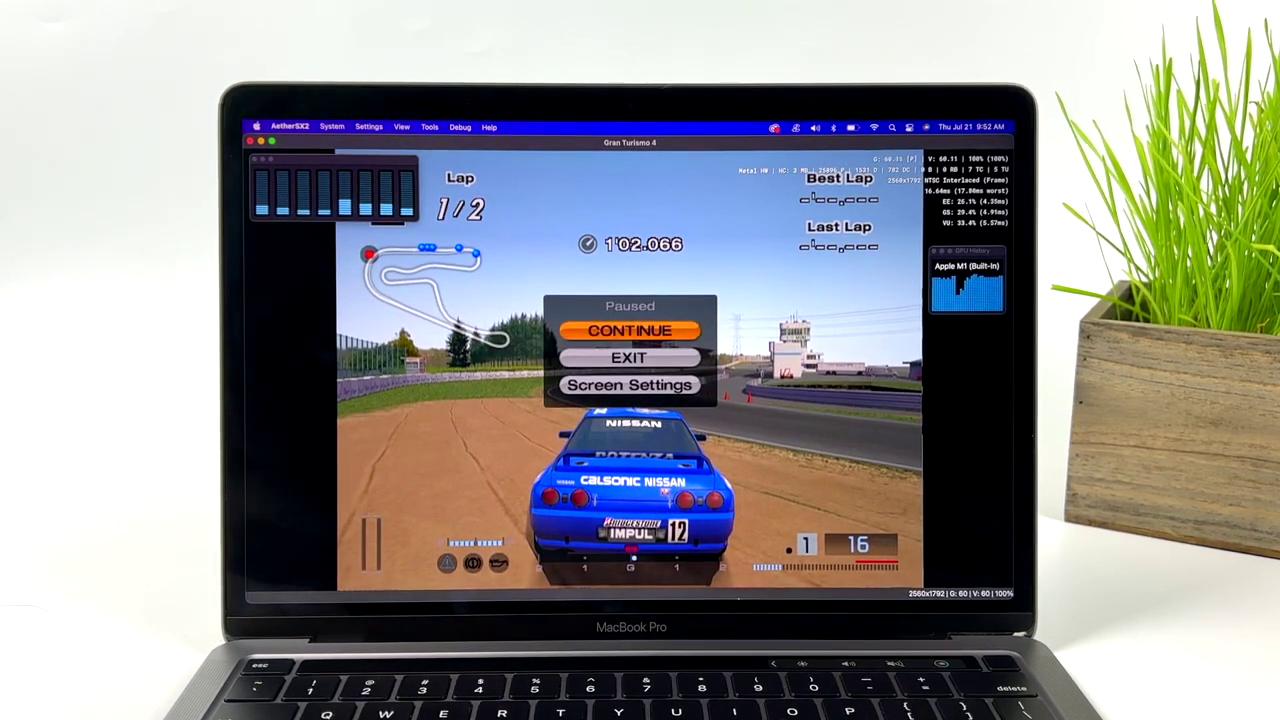
mouse_move(703, 578)
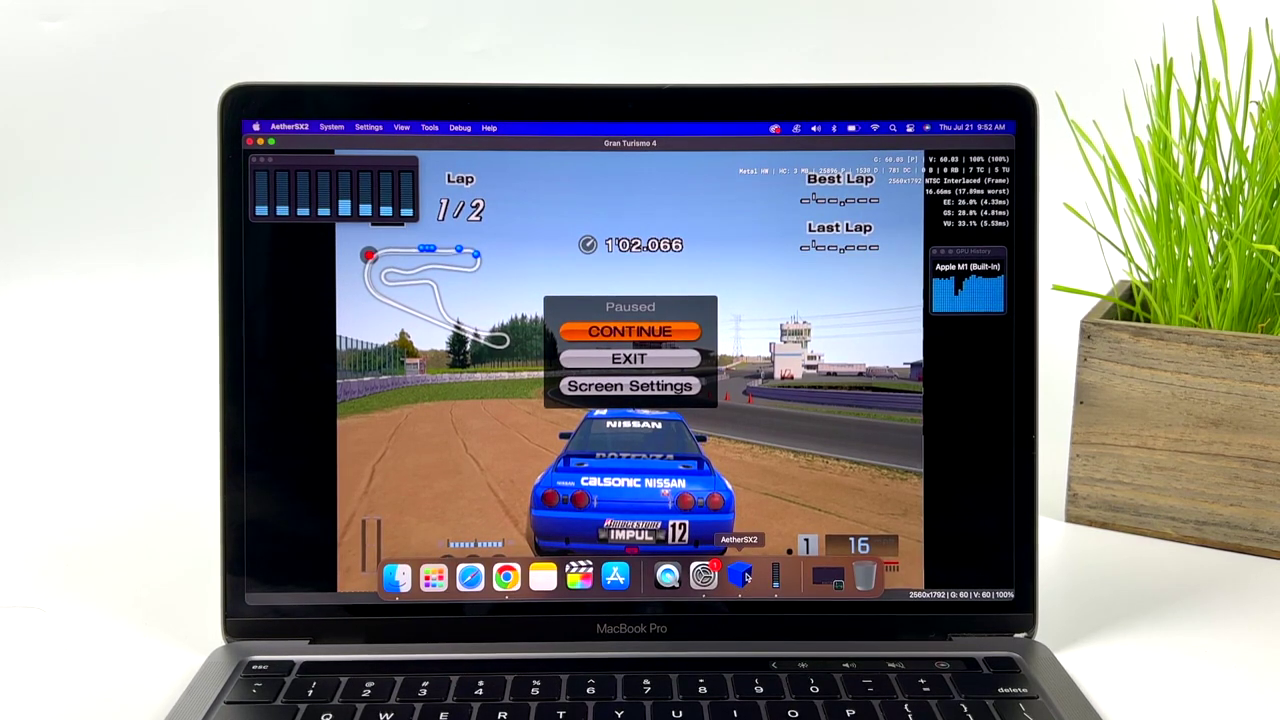
drag(297, 158, 433, 230)
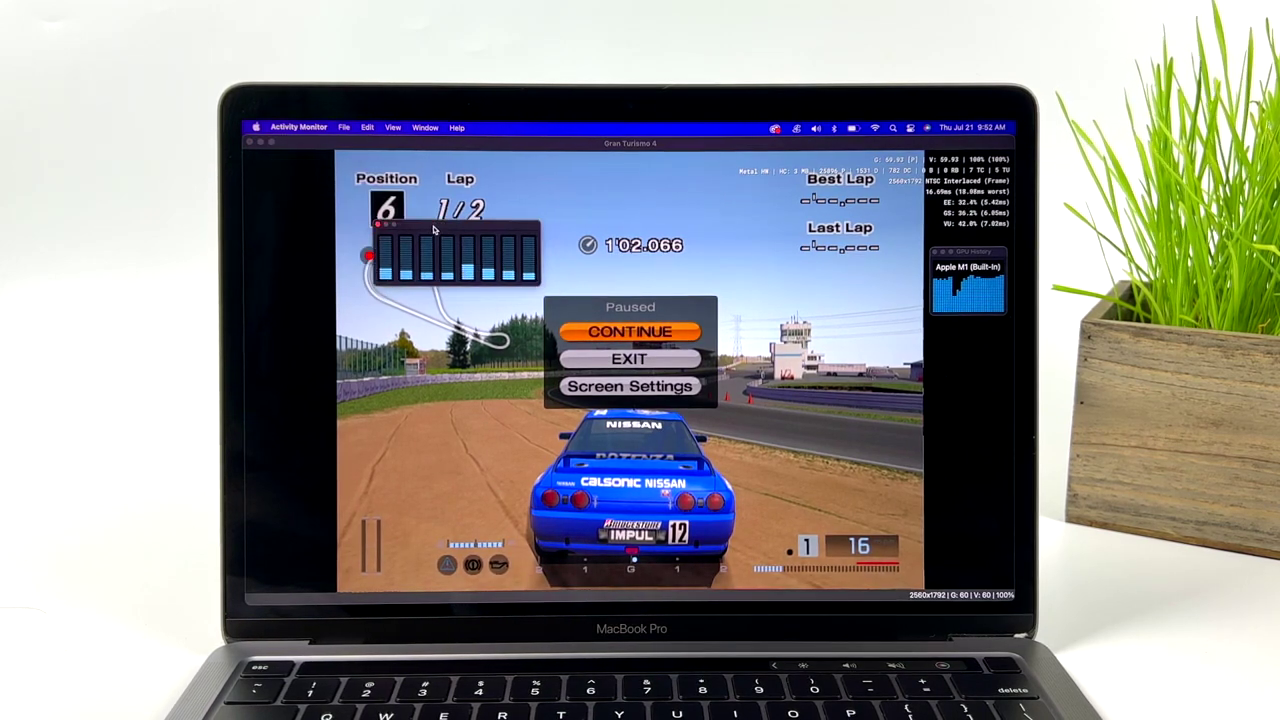
click(979, 256)
drag(979, 256, 996, 283)
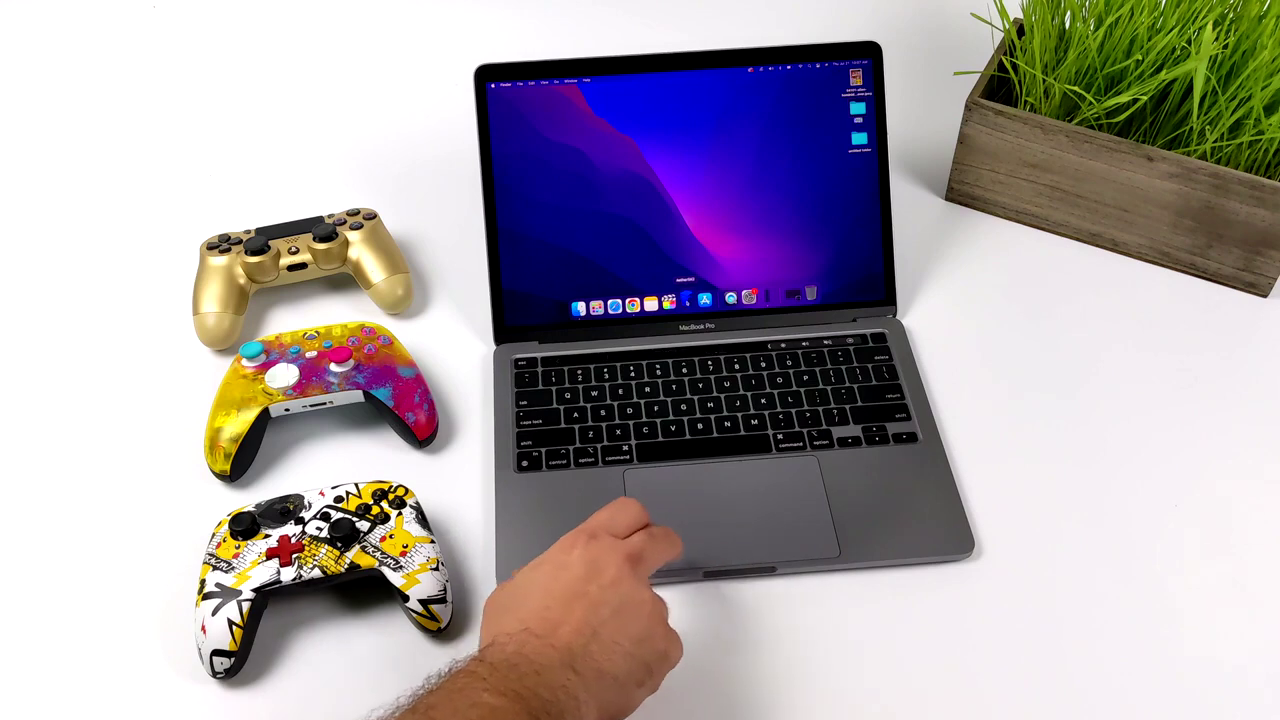
click(687, 301)
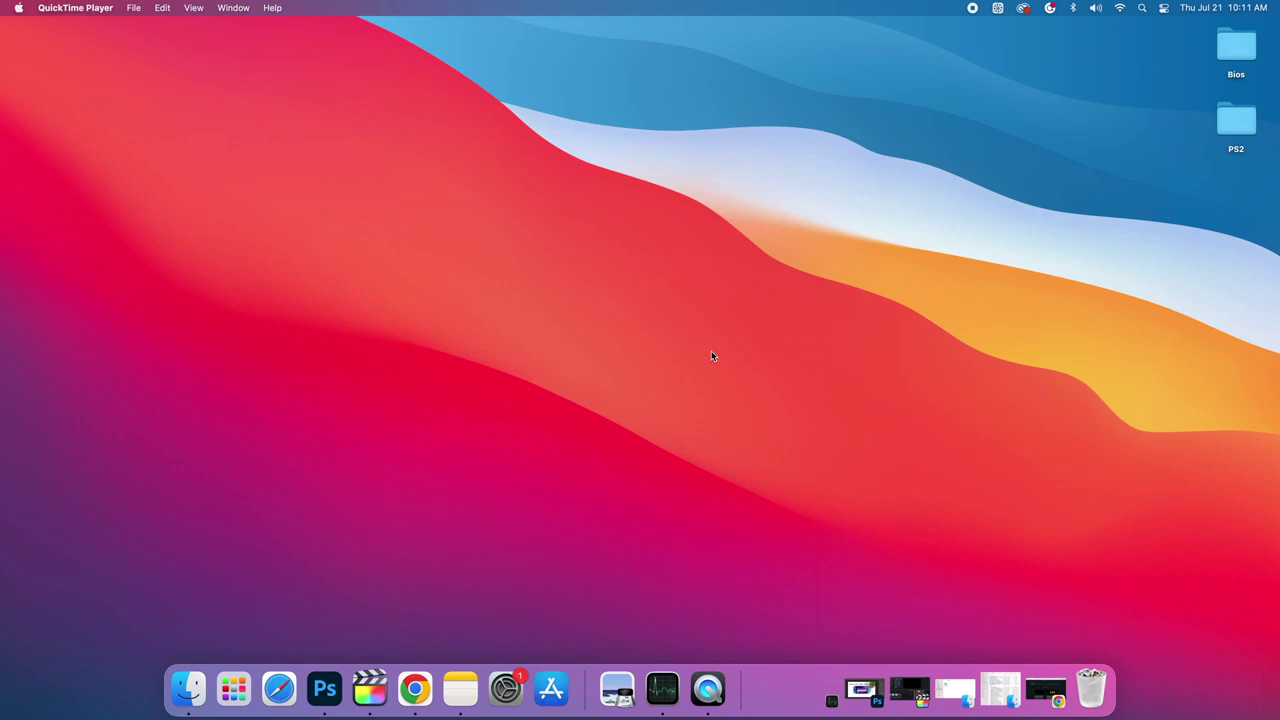
- Open the PS2 folder on the desktop, check the contents of the Tekken 5 (USA) folder and return to the game list
double_click(1249, 124)
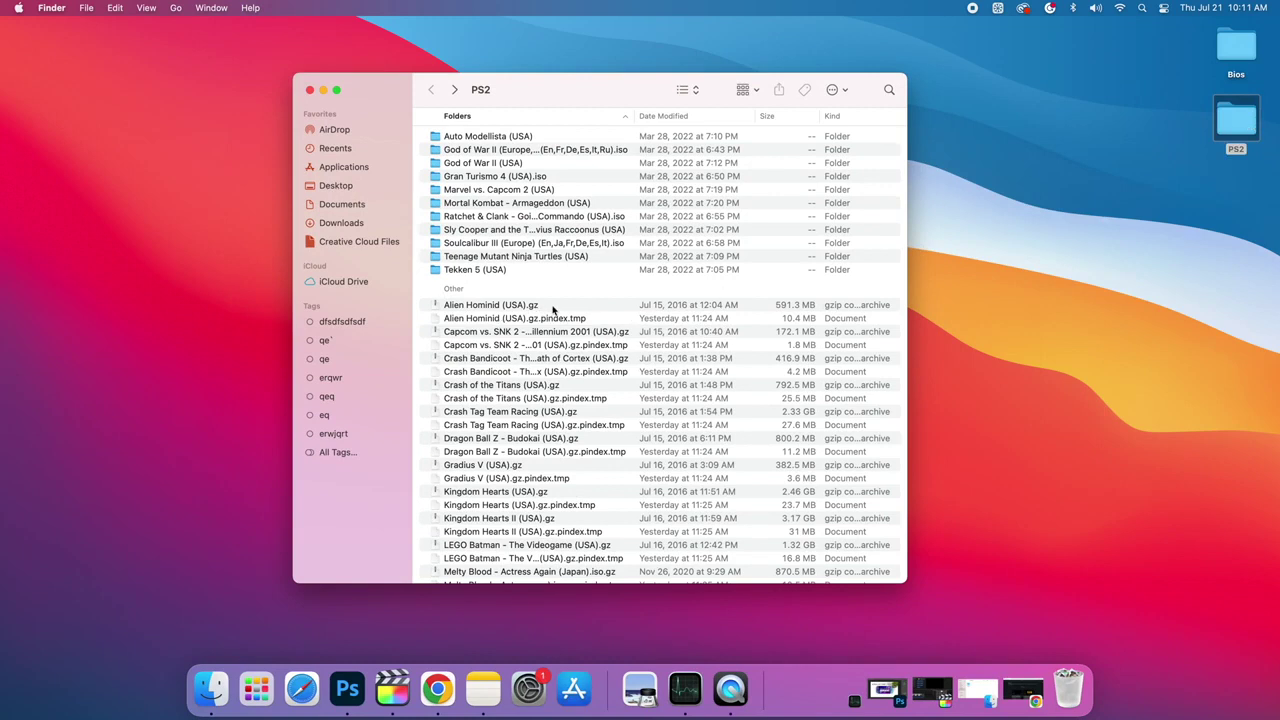
click(552, 306)
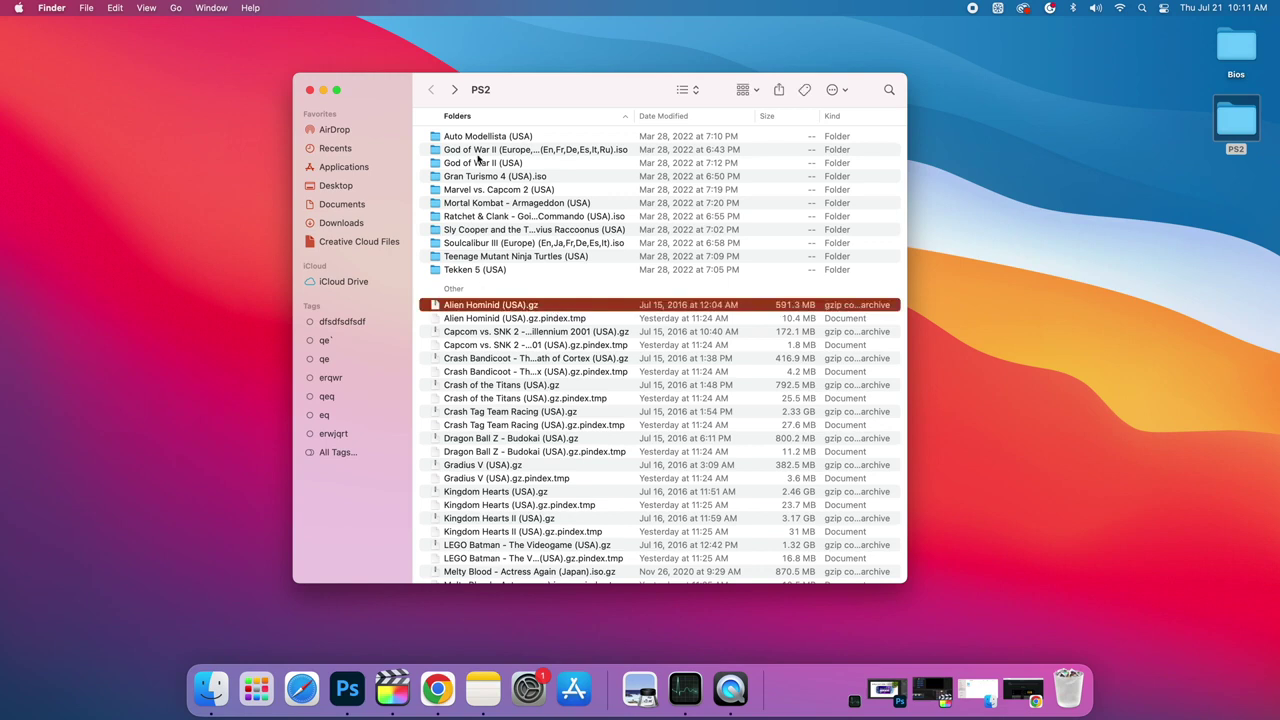
click(498, 271)
double_click(486, 272)
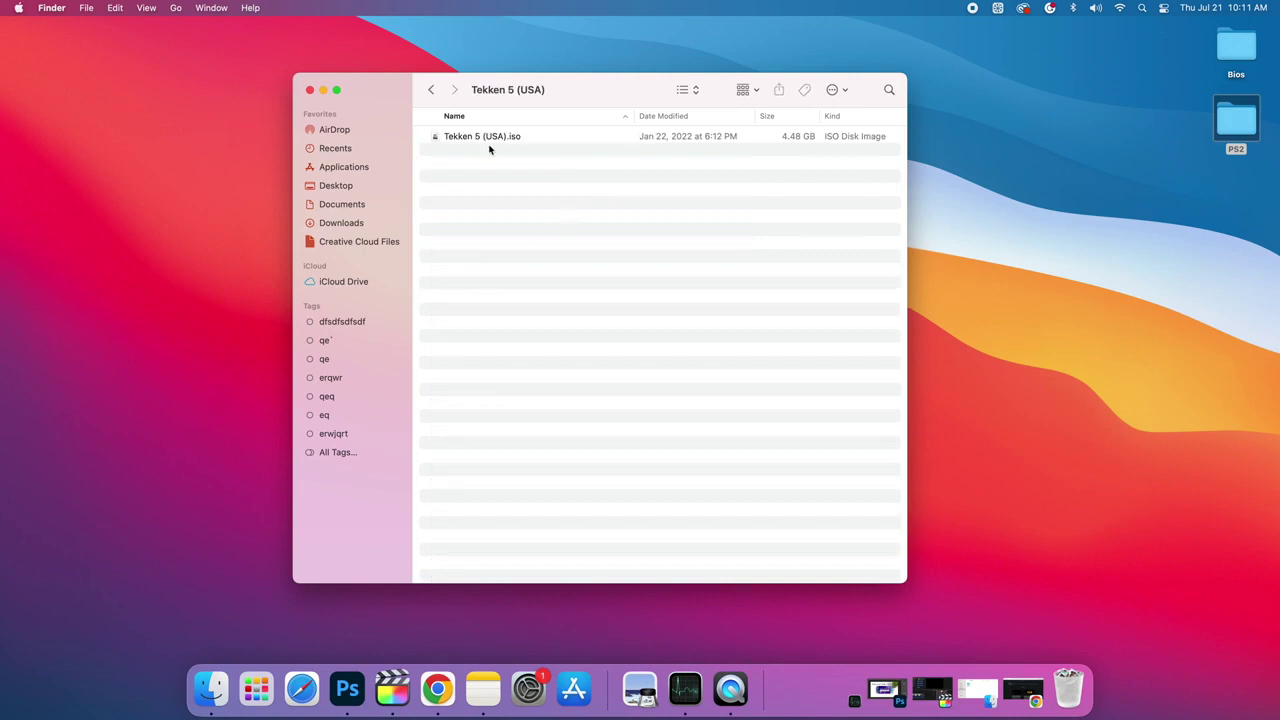
click(431, 90)
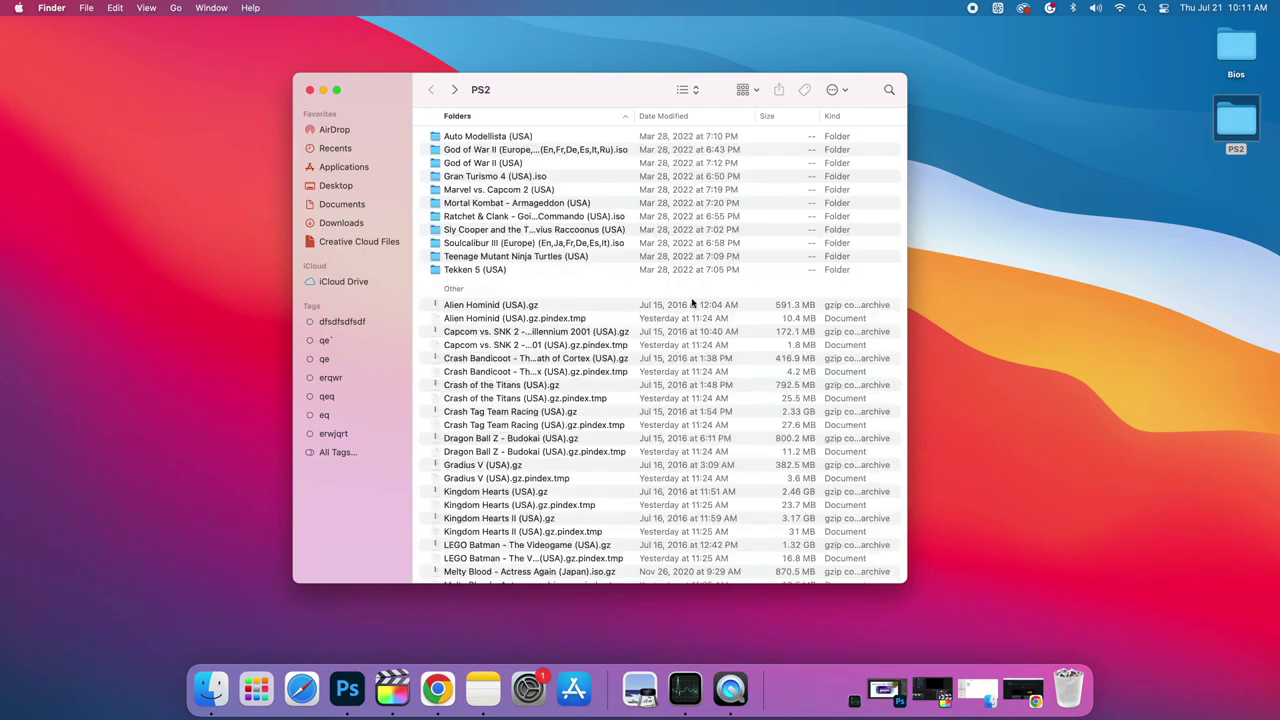
- Check the full name of the disc image in the Sly Cooper folder, and minimize the PS2 folder window
scroll(692, 302, down, 2)
scroll(692, 302, up, 2)
scroll(692, 302, up, 1)
double_click(505, 236)
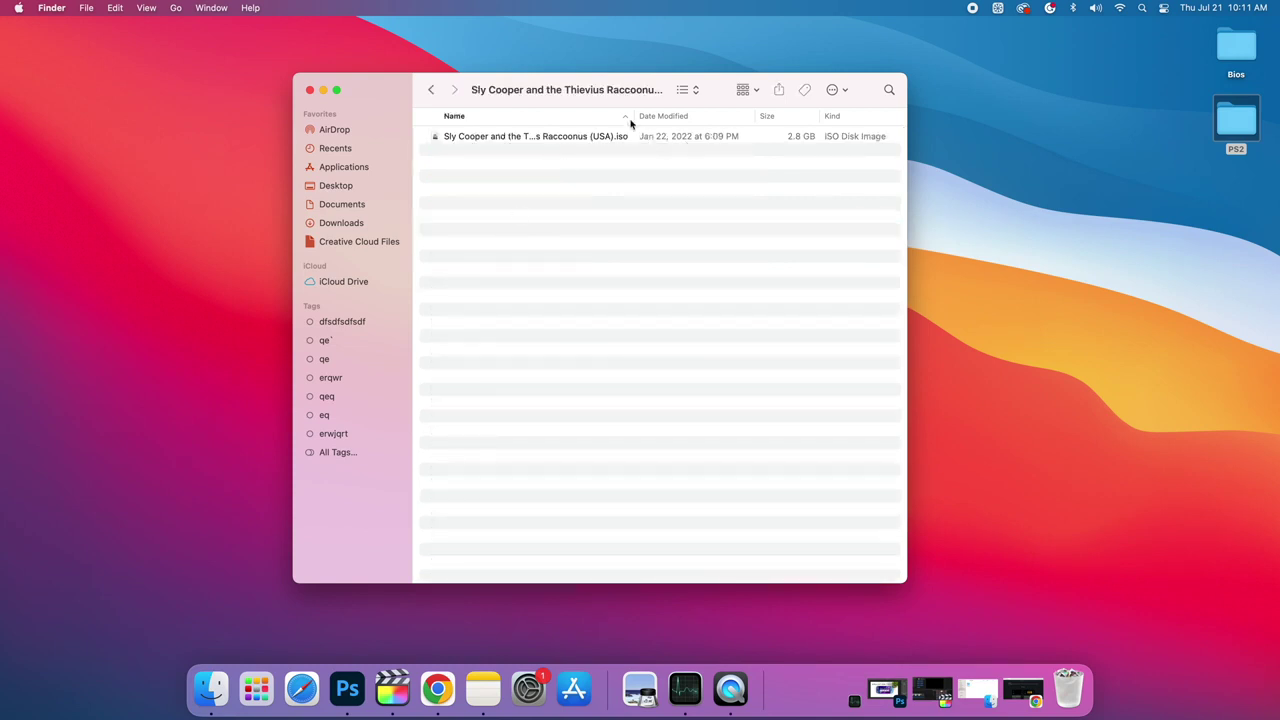
double_click(634, 117)
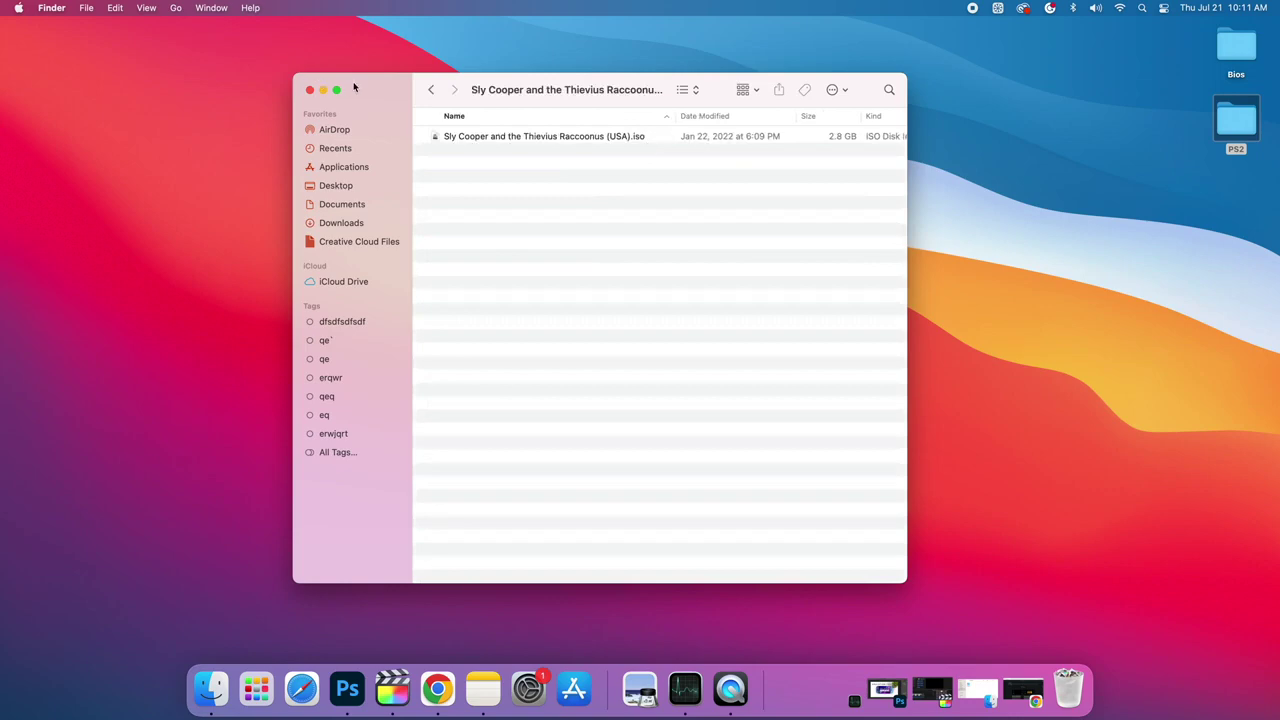
click(431, 89)
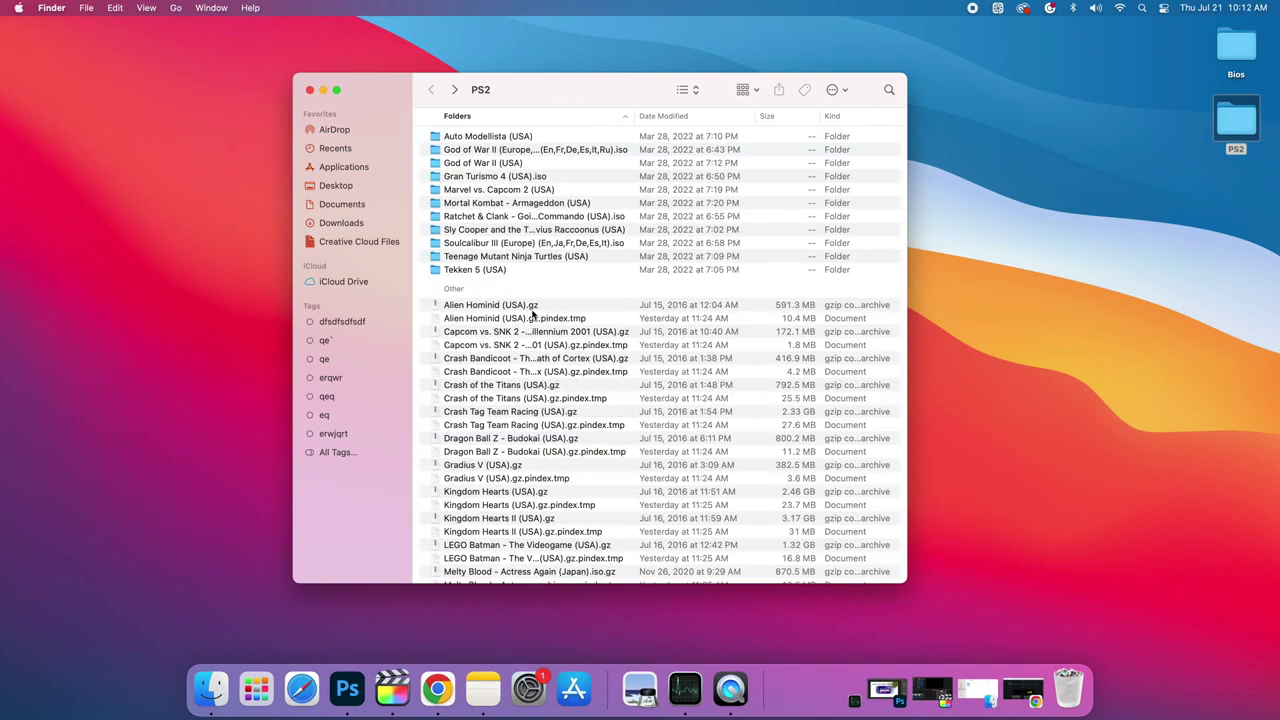
click(323, 91)
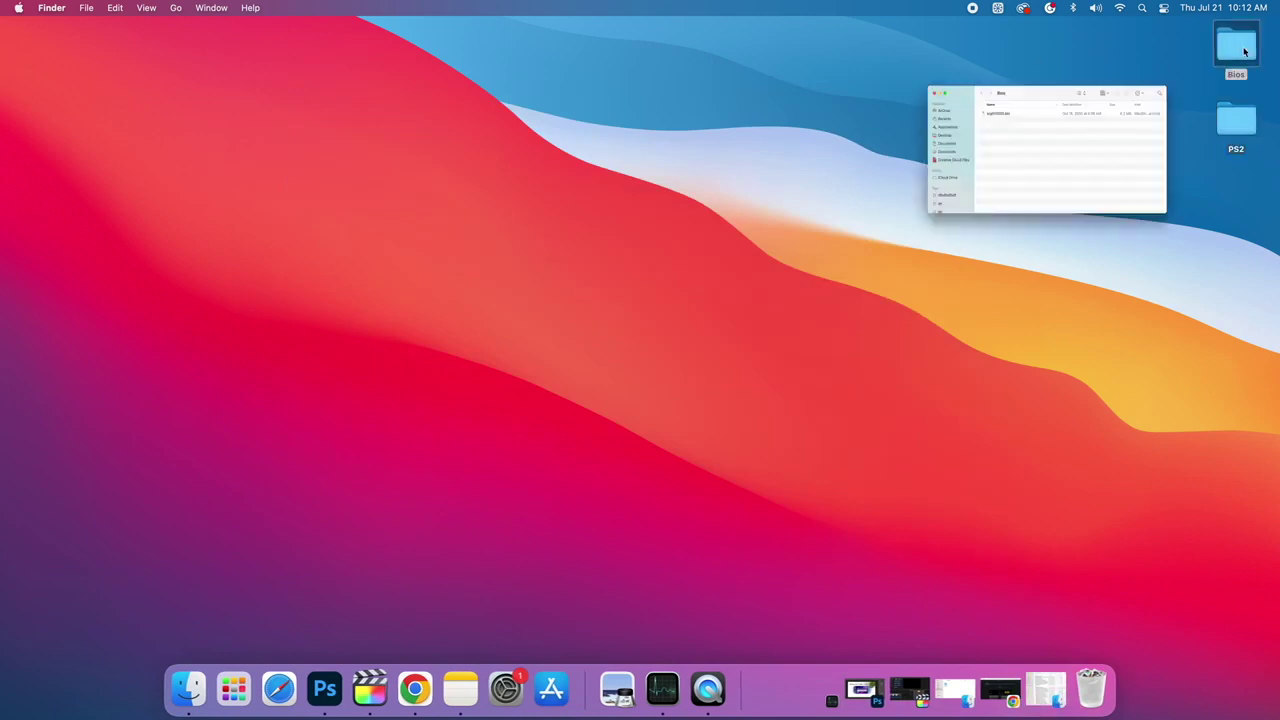
- Check the BIOS file in the desktop's Bios folder, and minimize the folder window
double_click(1244, 51)
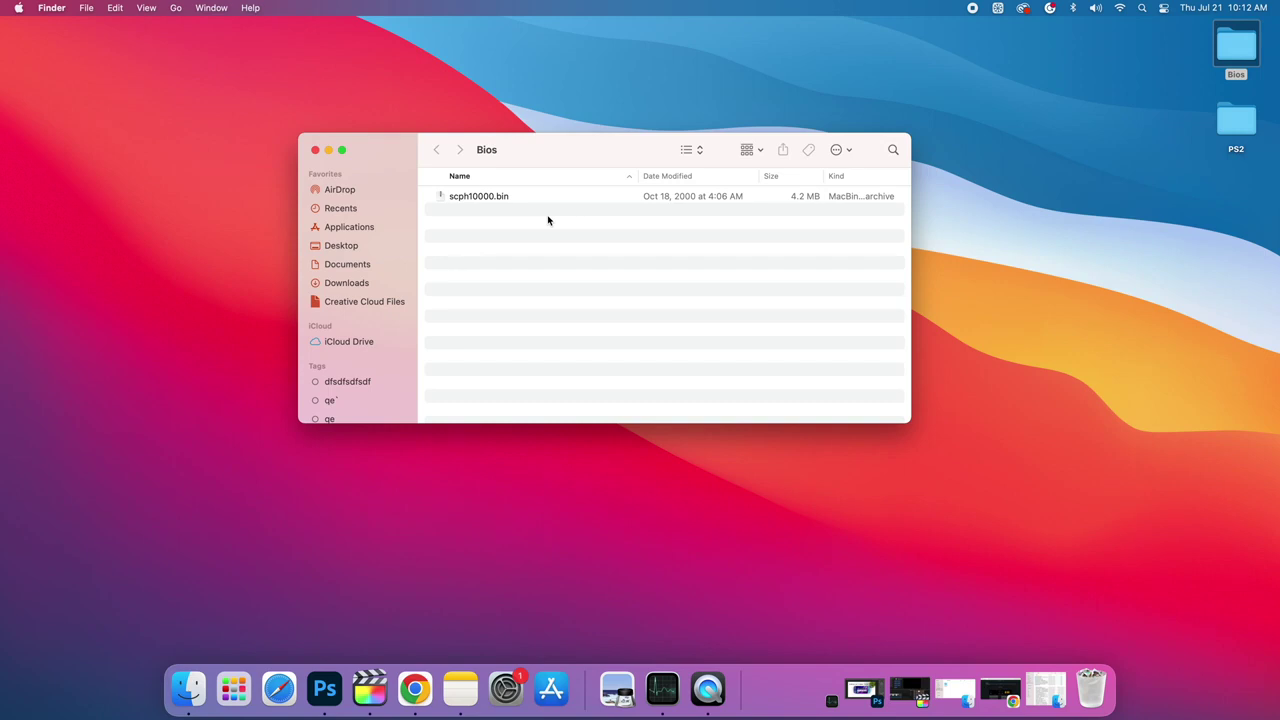
click(330, 149)
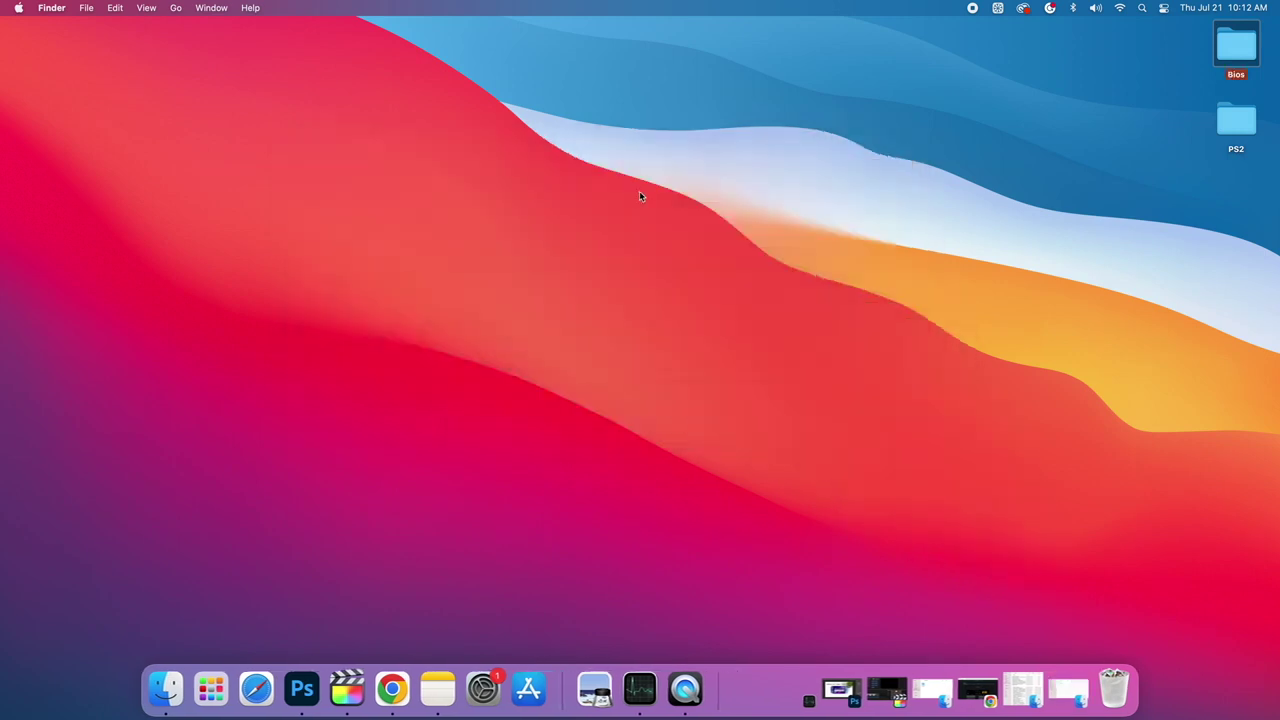
- Switch to Chrome and look through the AetherSX2 homepage
click(393, 689)
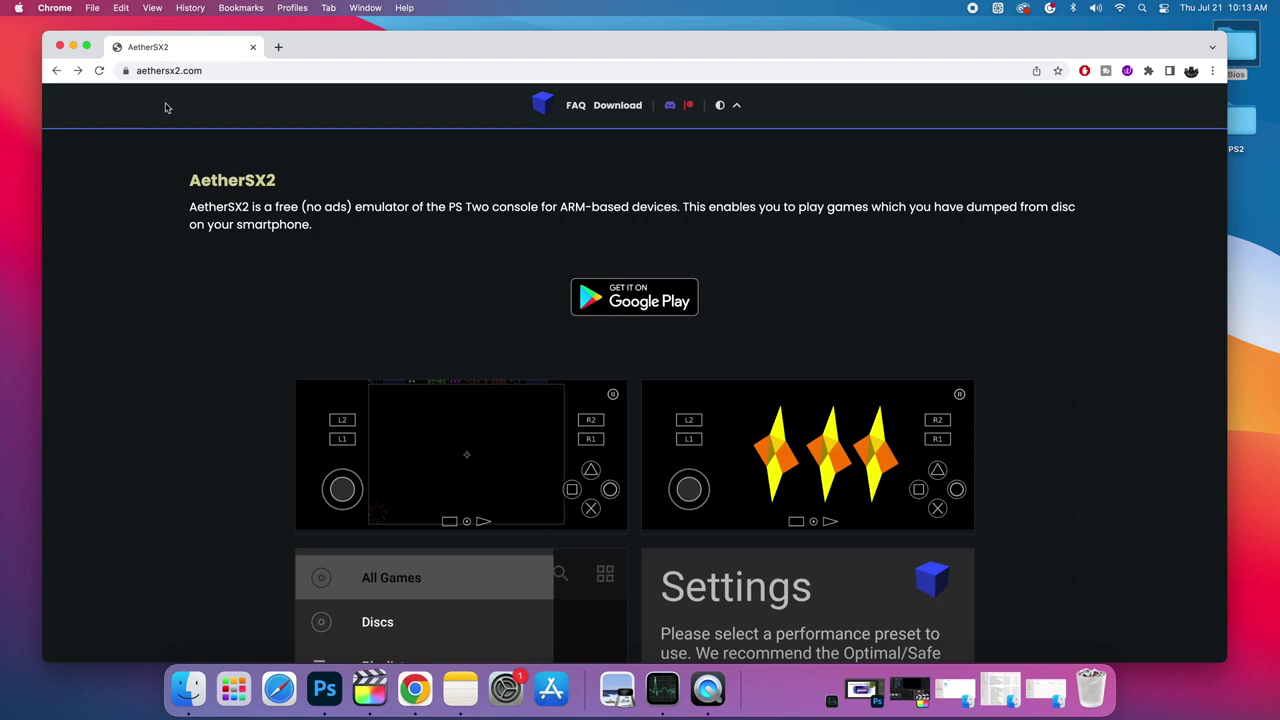
scroll(533, 287, down, 10)
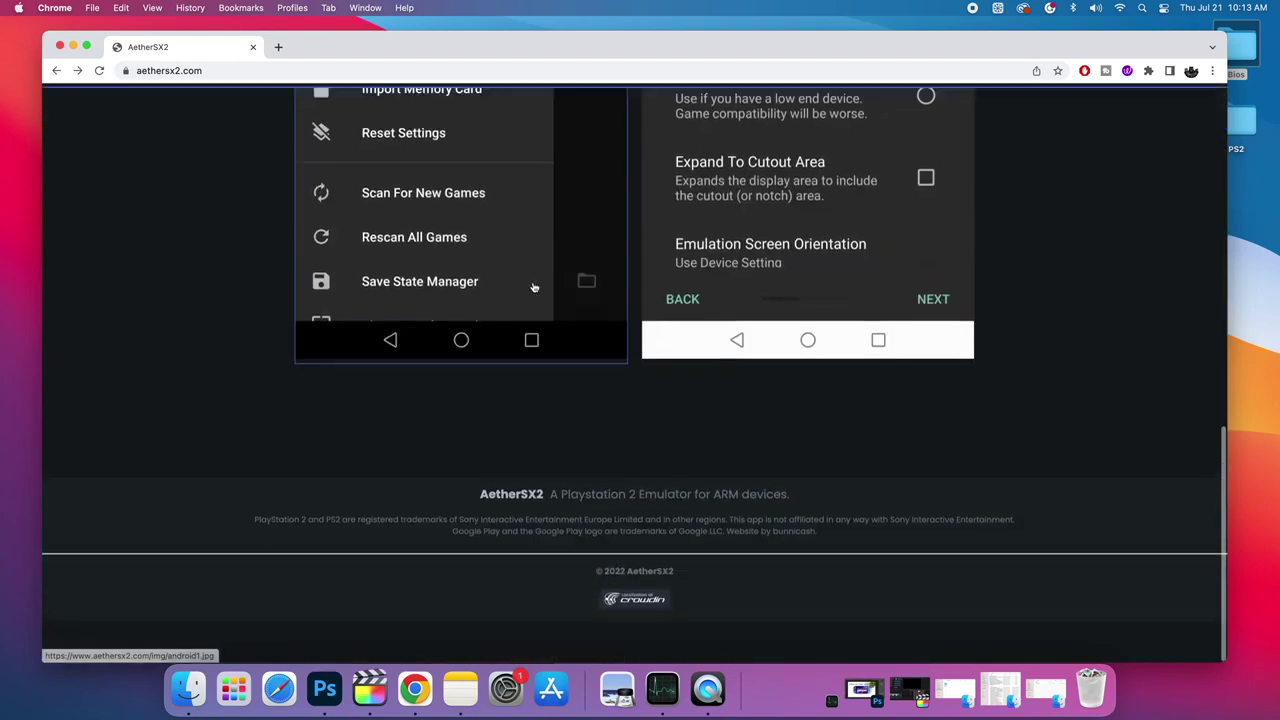
scroll(533, 287, up, 8)
scroll(533, 287, down, 8)
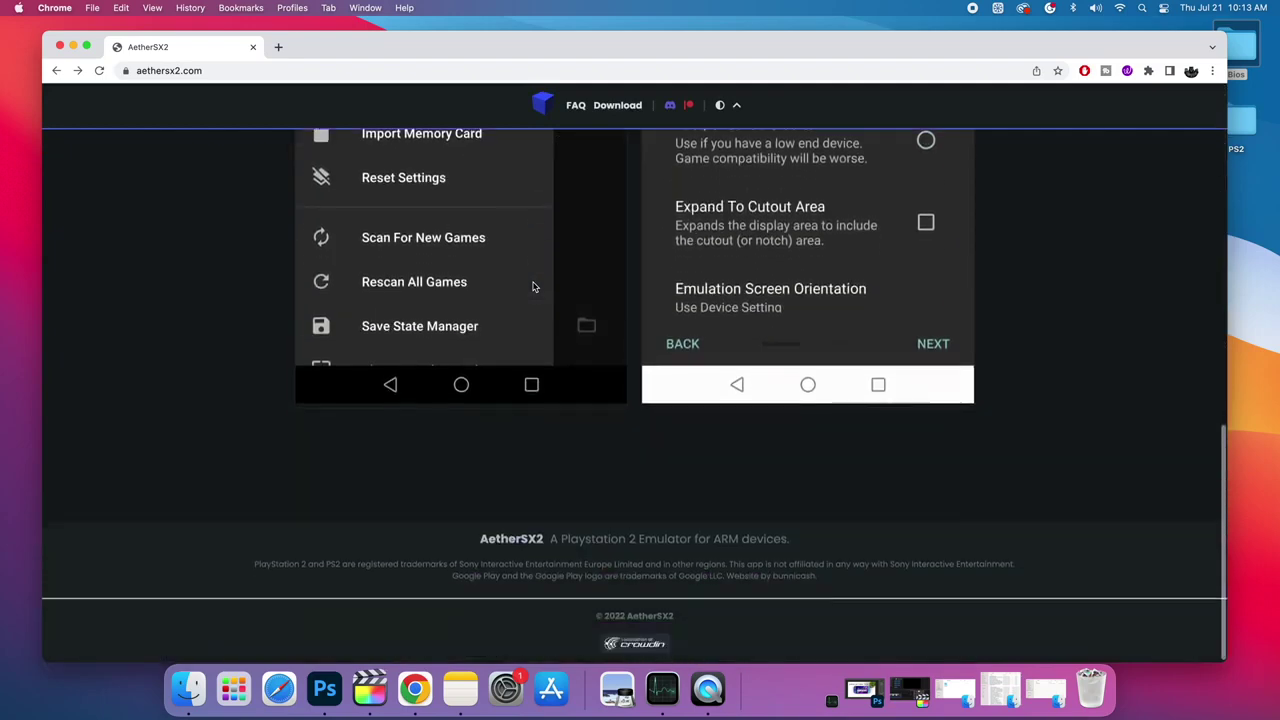
scroll(533, 287, up, 5)
scroll(533, 287, up, 2)
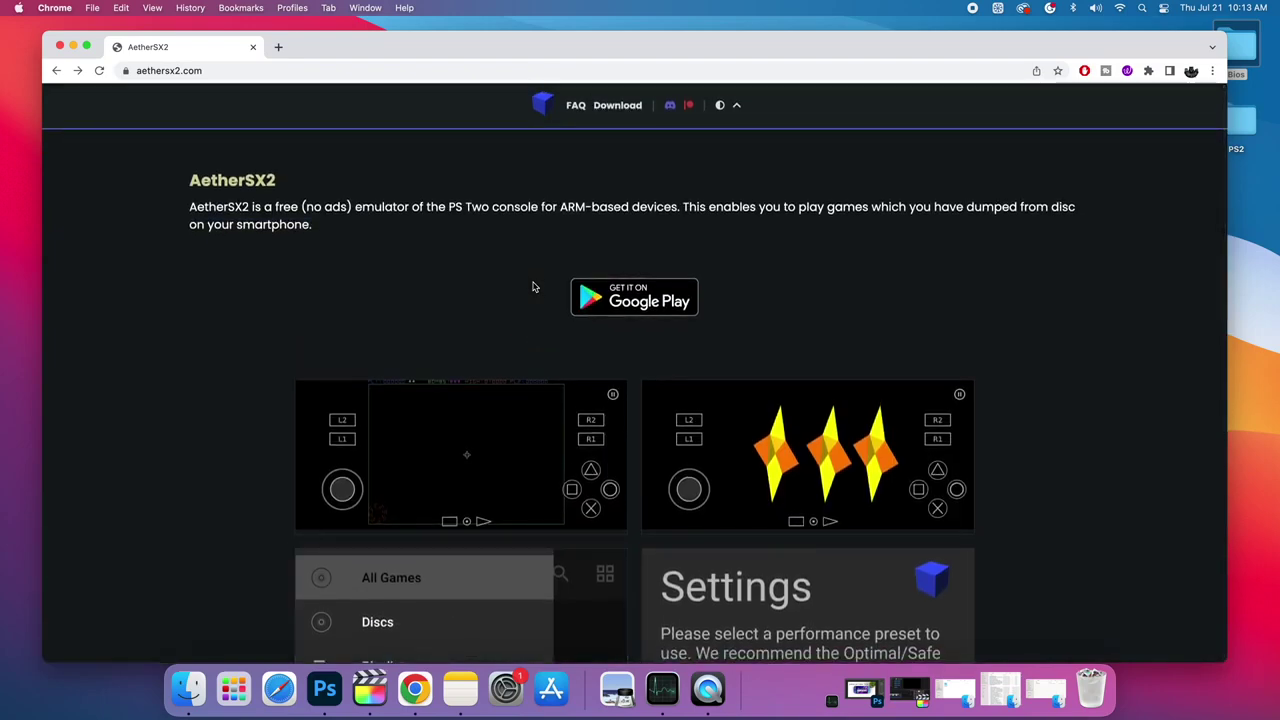
- Go to the AetherSX2 download archive and open its desktop folder
click(609, 107)
scroll(569, 291, down, 1)
scroll(569, 291, down, 2)
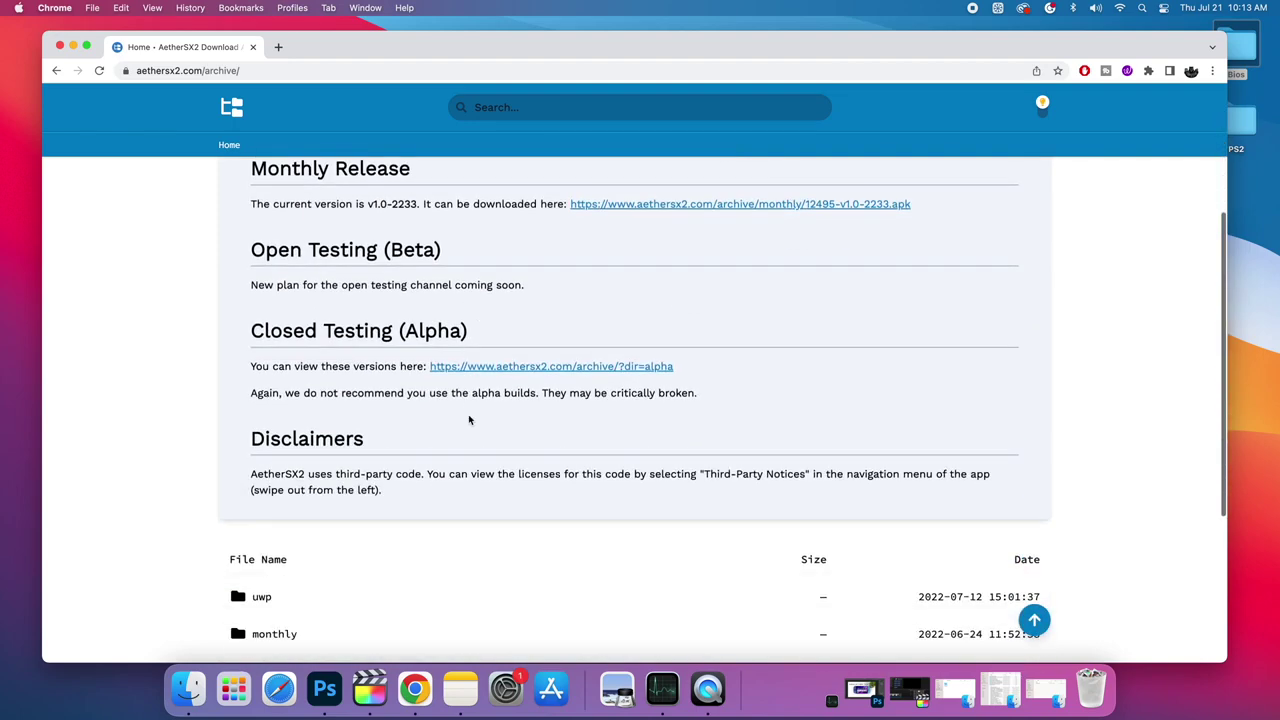
scroll(469, 420, down, 5)
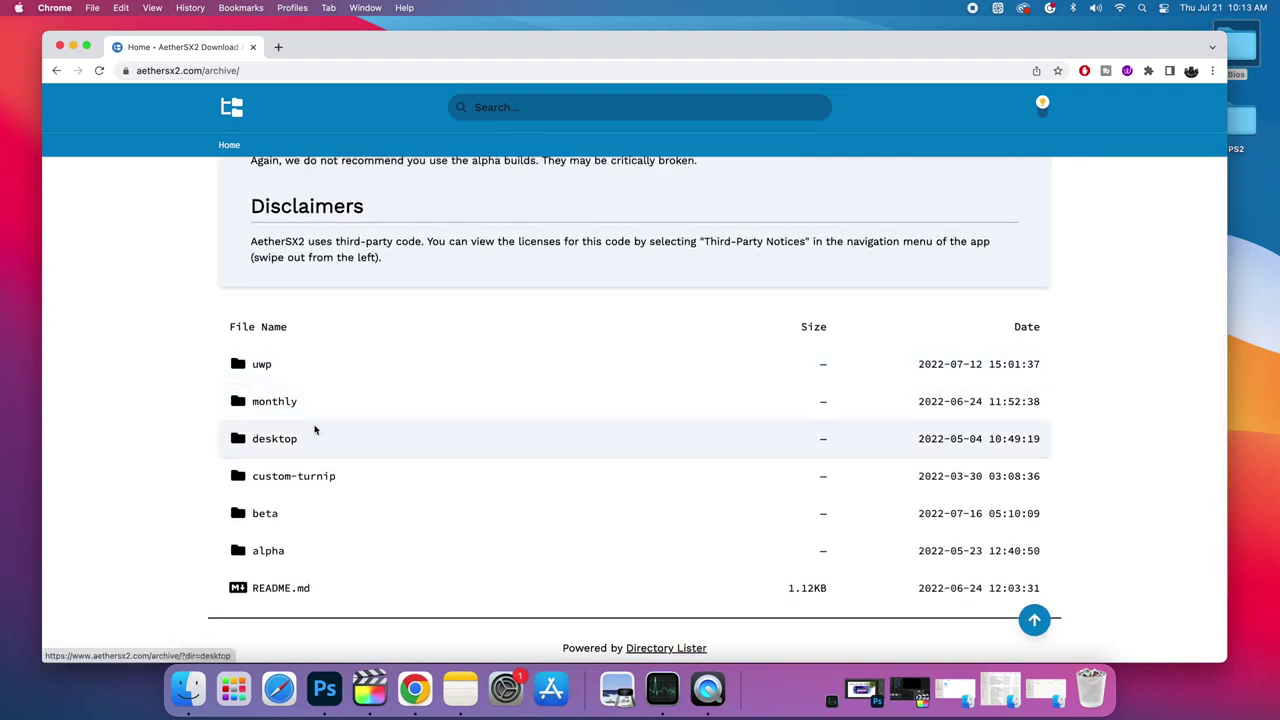
click(274, 445)
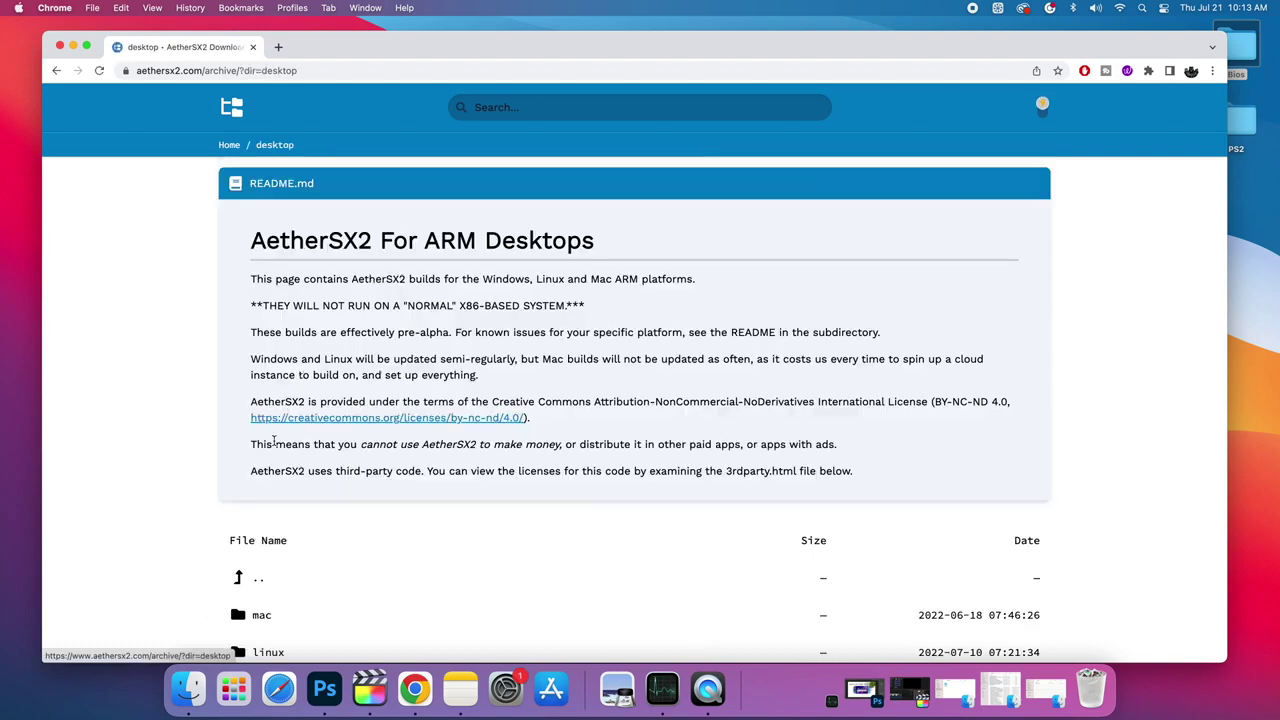
- Open the archive's mac folder and download AetherSX2-alpha-2278-mac.zip
scroll(274, 443, down, 4)
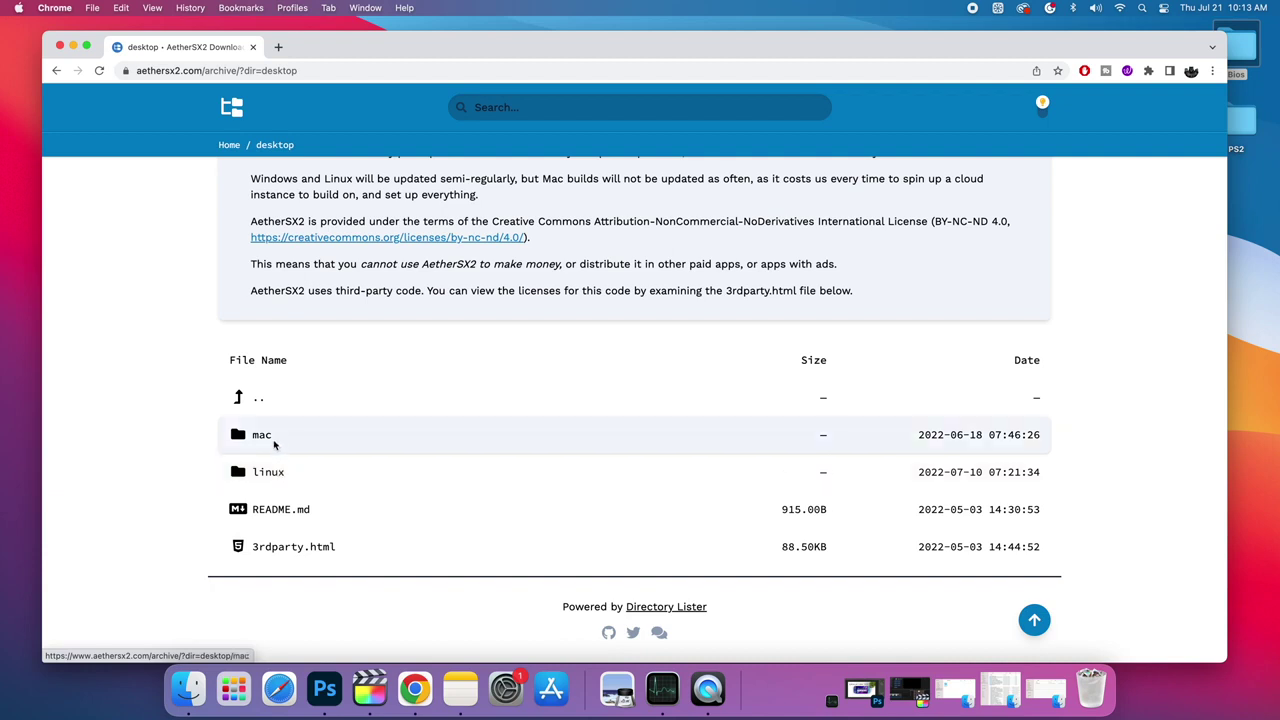
click(331, 437)
scroll(424, 404, down, 5)
scroll(424, 404, down, 10)
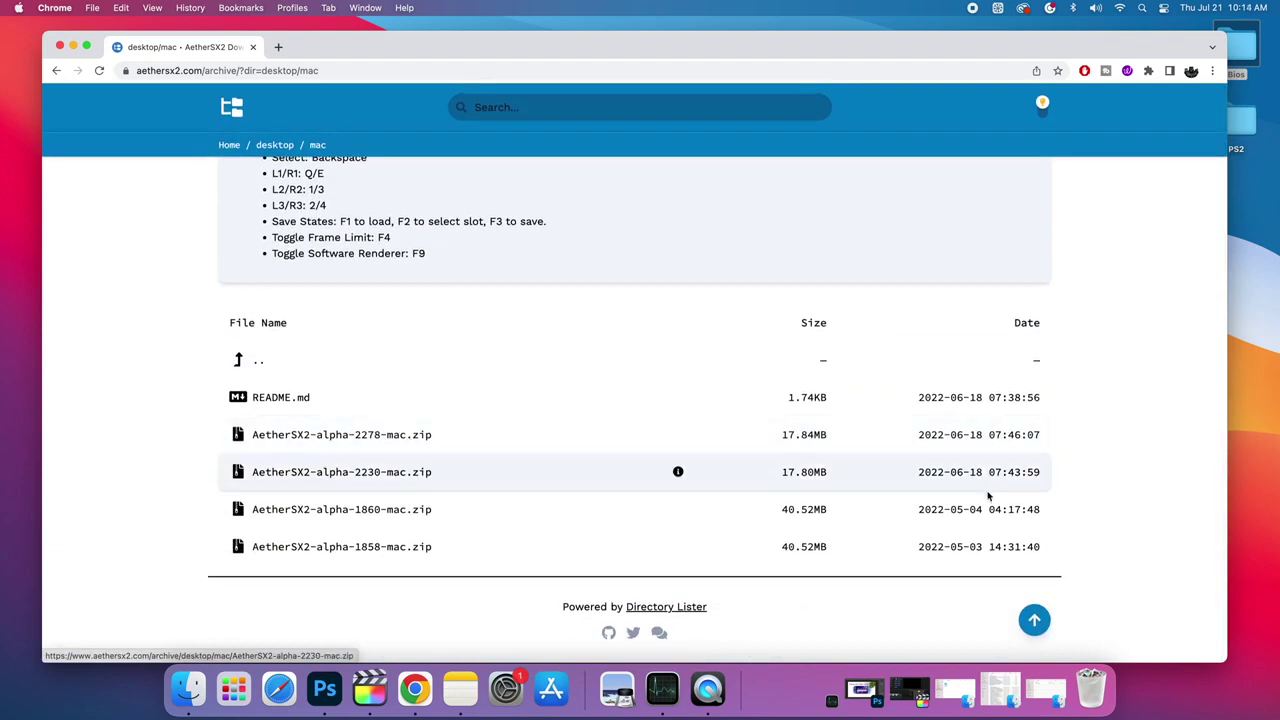
click(322, 437)
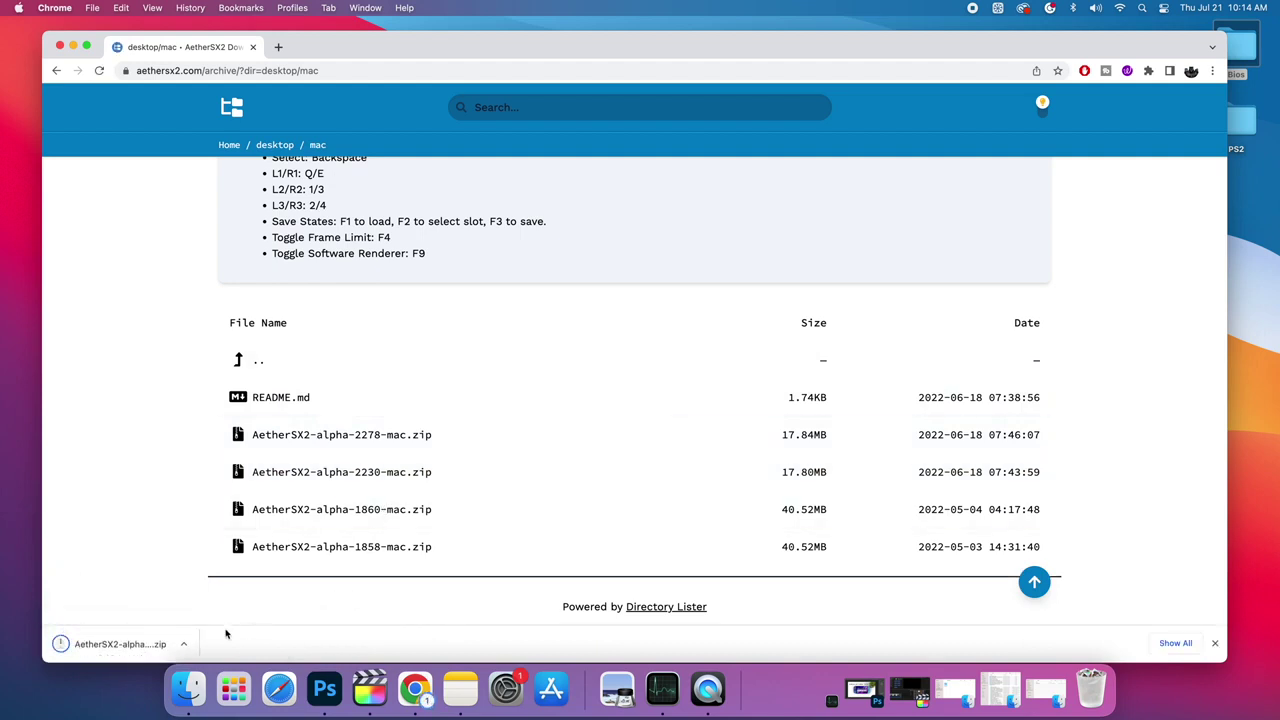
- Show the downloaded AetherSX2 zip file in Finder and extract it in the Downloads folder
click(184, 647)
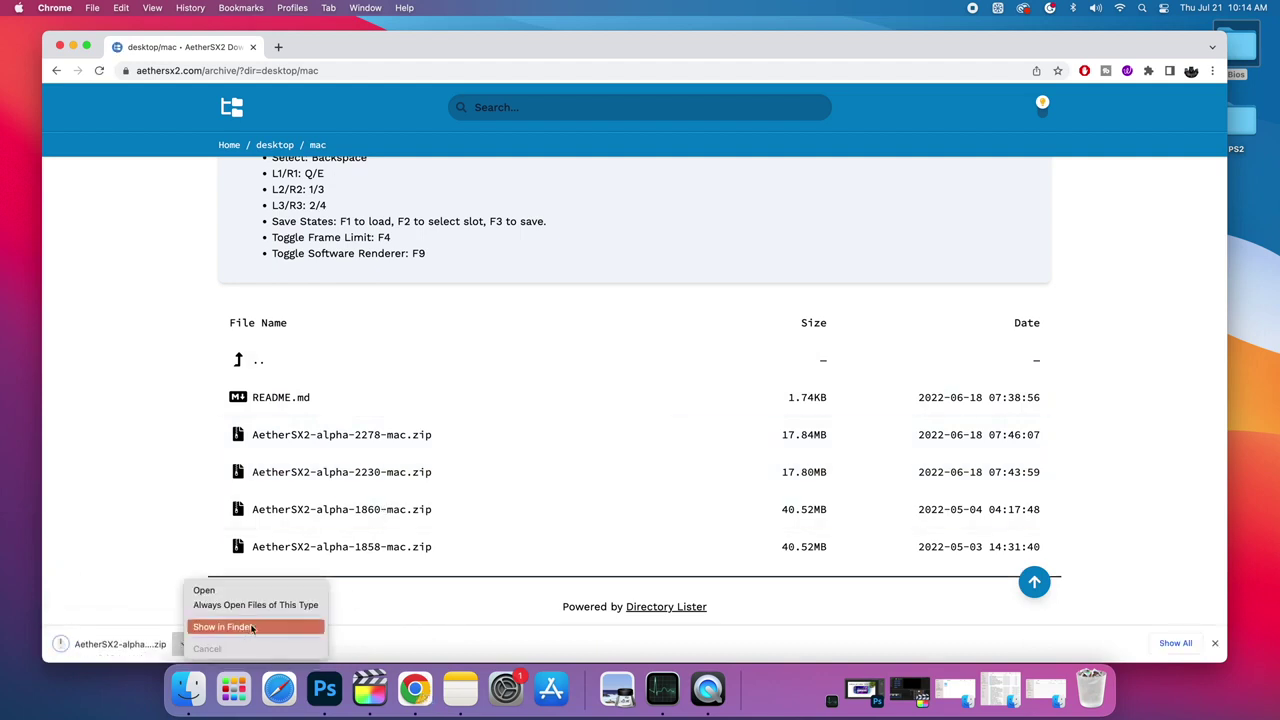
click(220, 703)
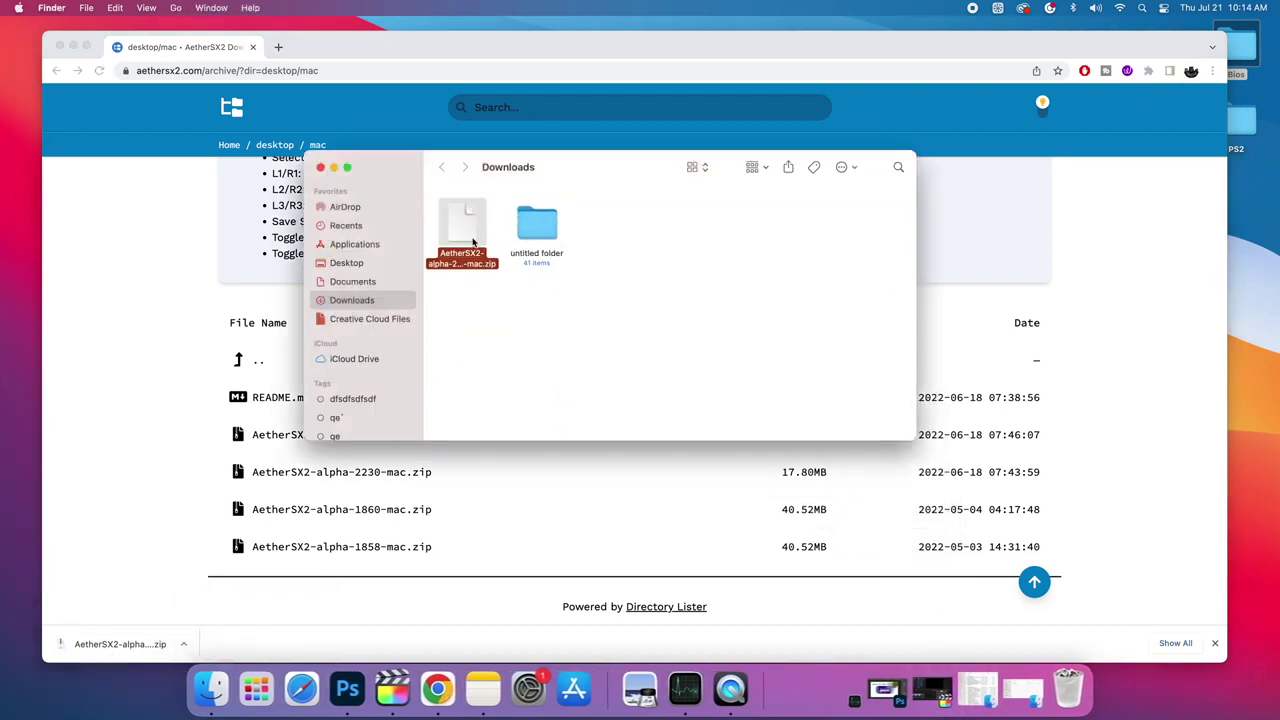
key(super+o)
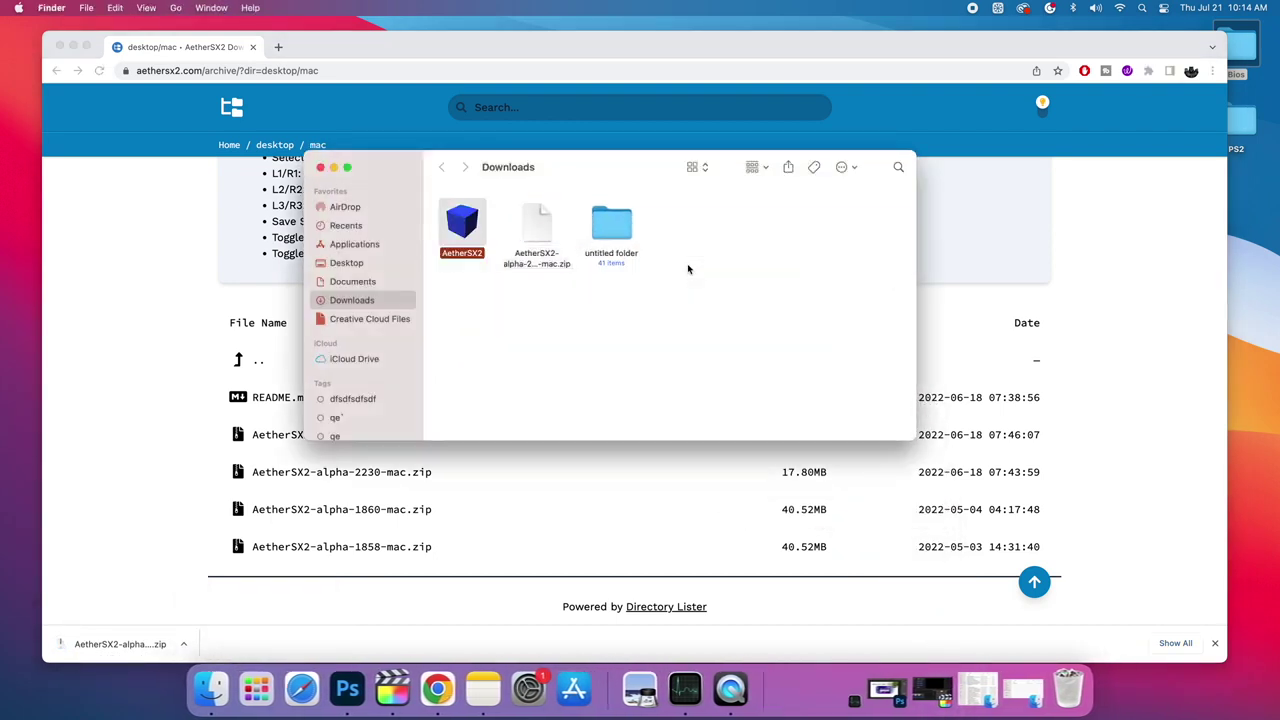
- Add the extracted AetherSX2 app to the Dock after the App Store, and close the Downloads window
click(462, 230)
drag(462, 230, 600, 703)
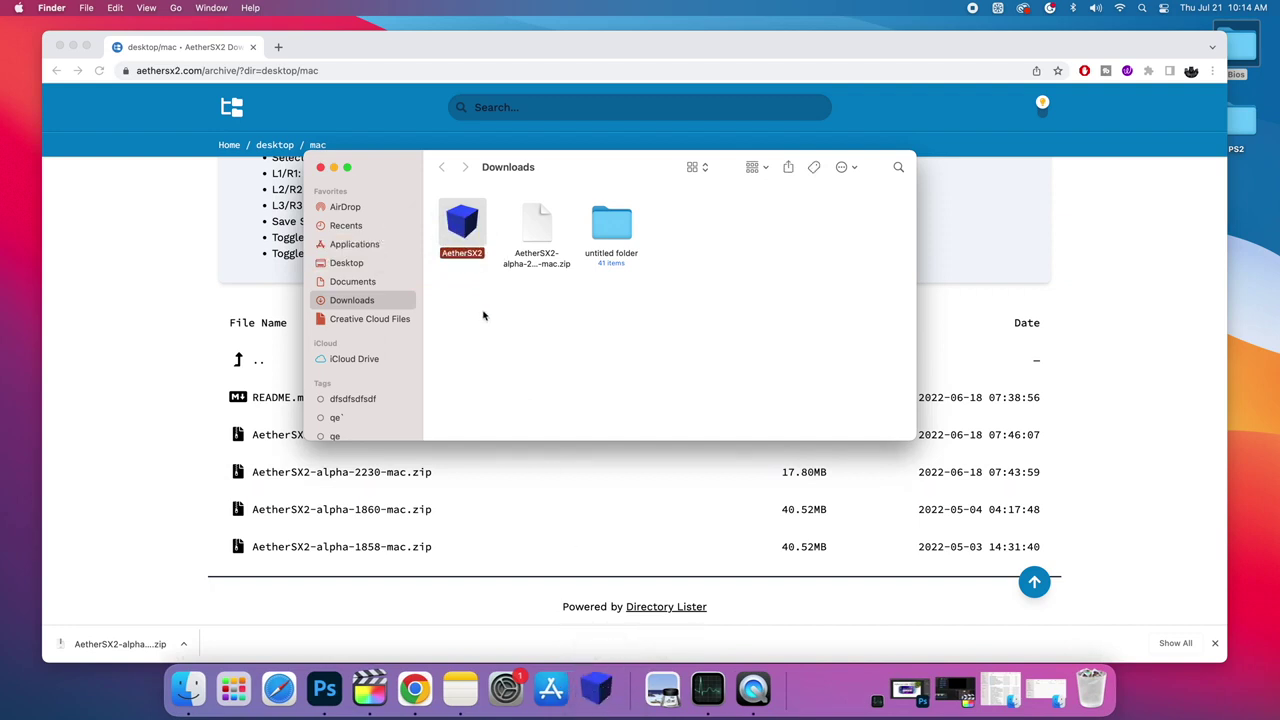
click(320, 167)
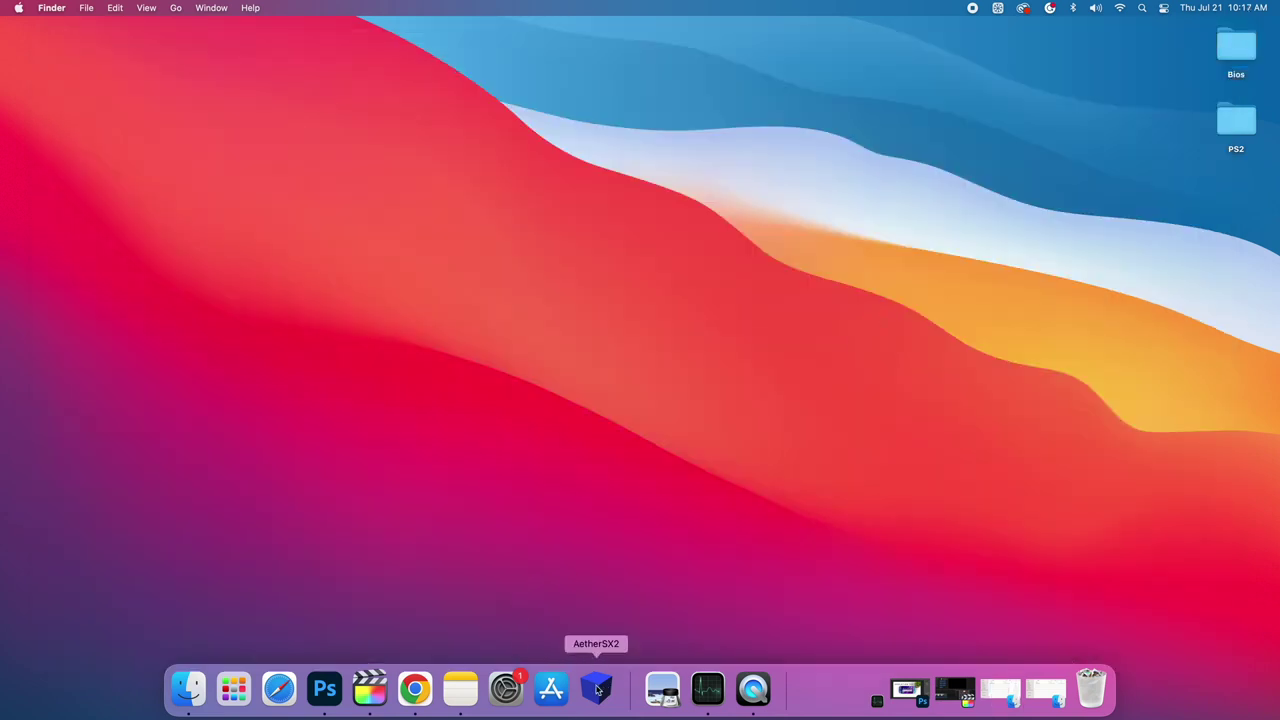
- Try to launch AetherSX2, and allow the blocked app to open anyway through the Security & Privacy preferences
click(597, 690)
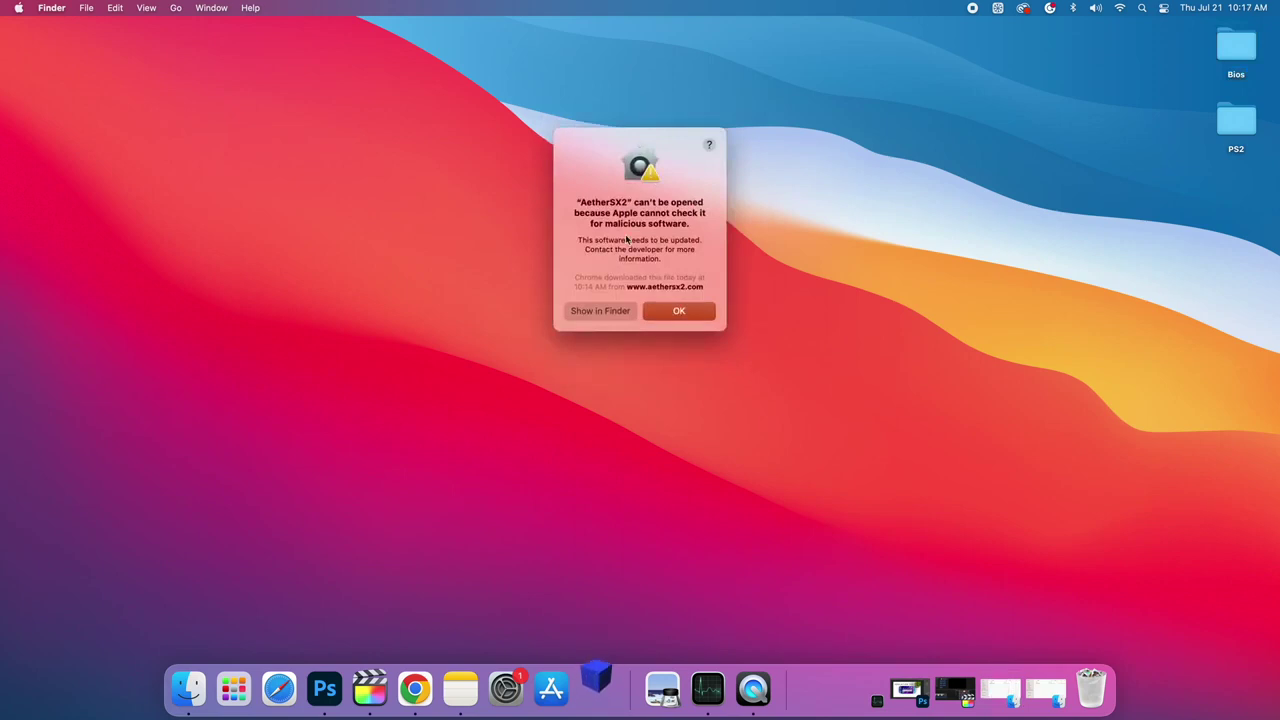
click(677, 312)
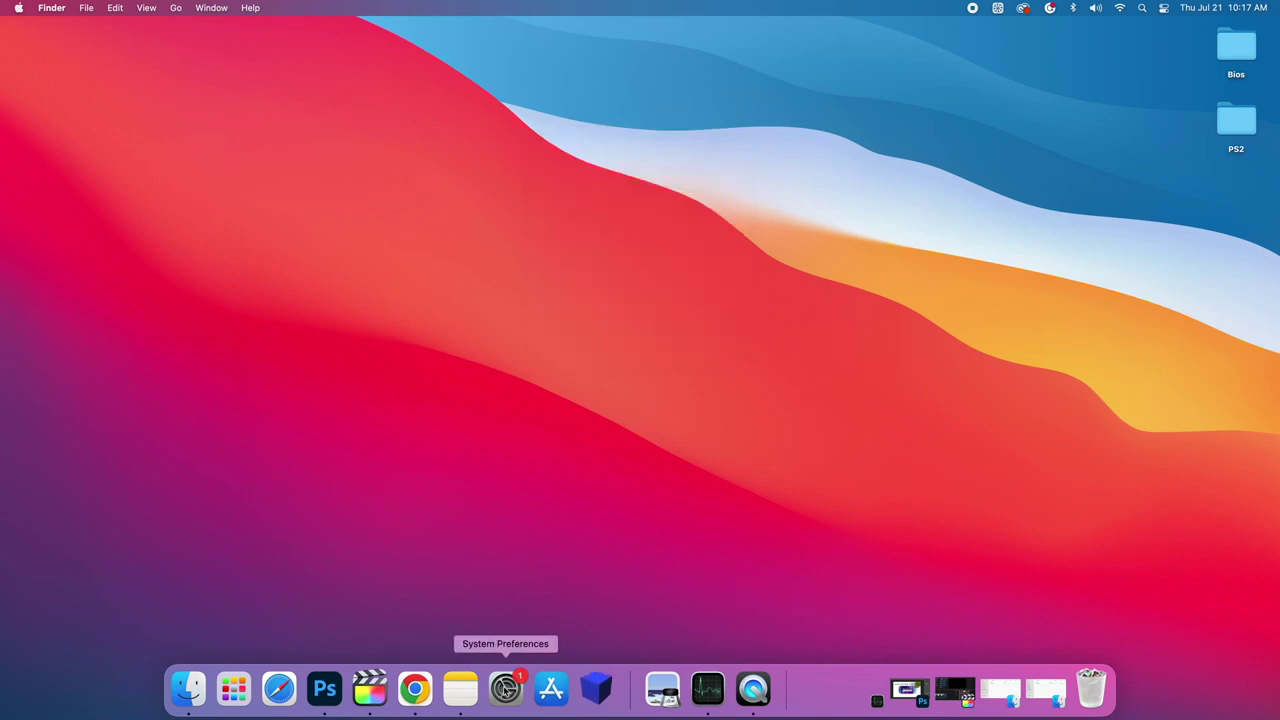
click(506, 688)
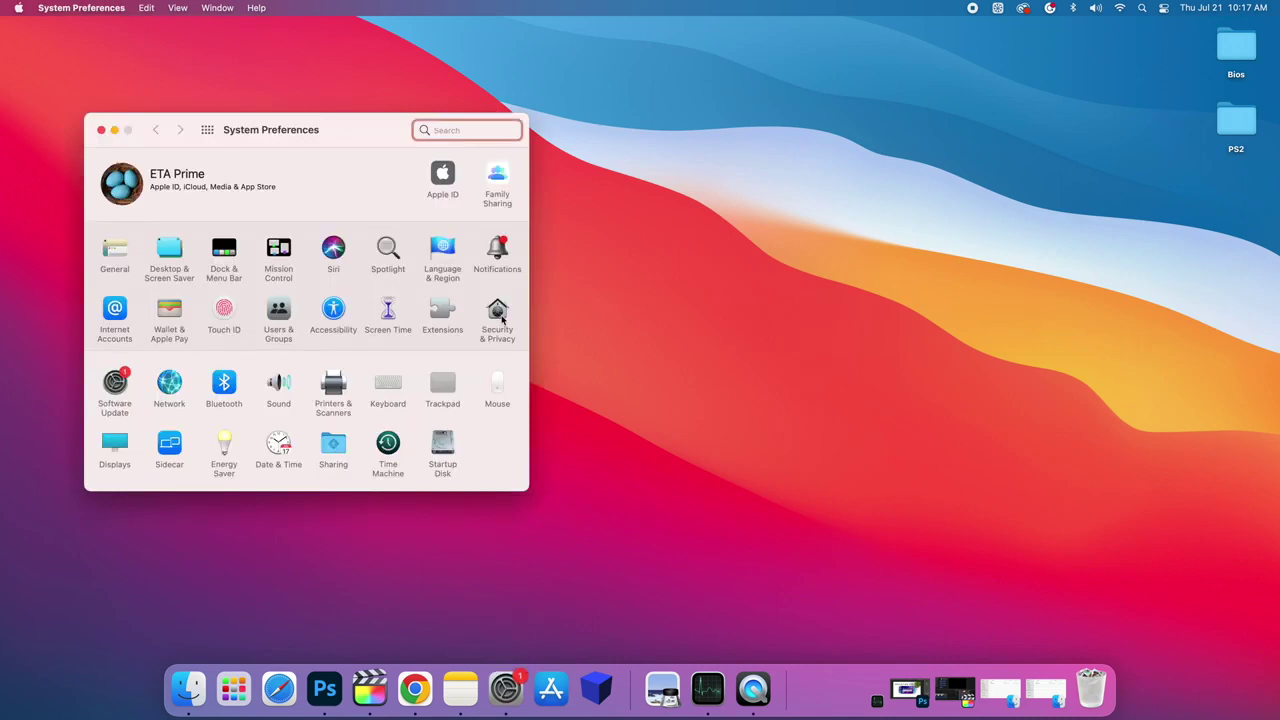
click(502, 318)
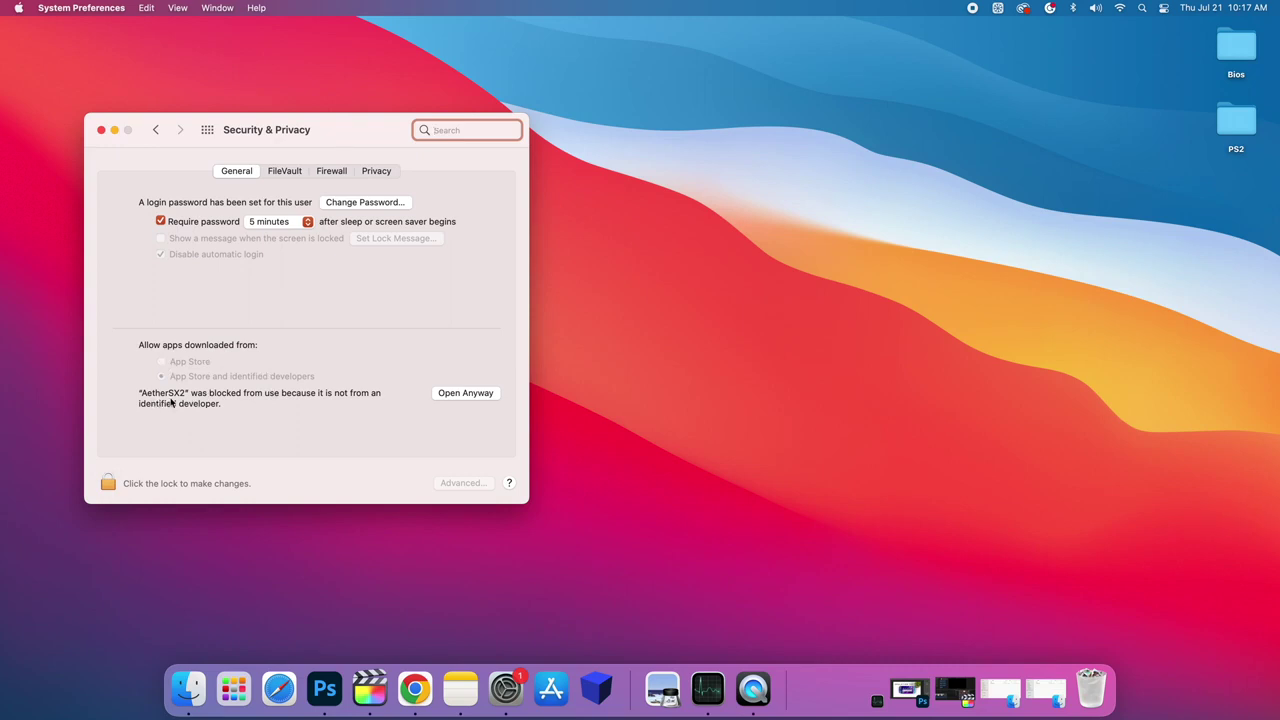
click(455, 394)
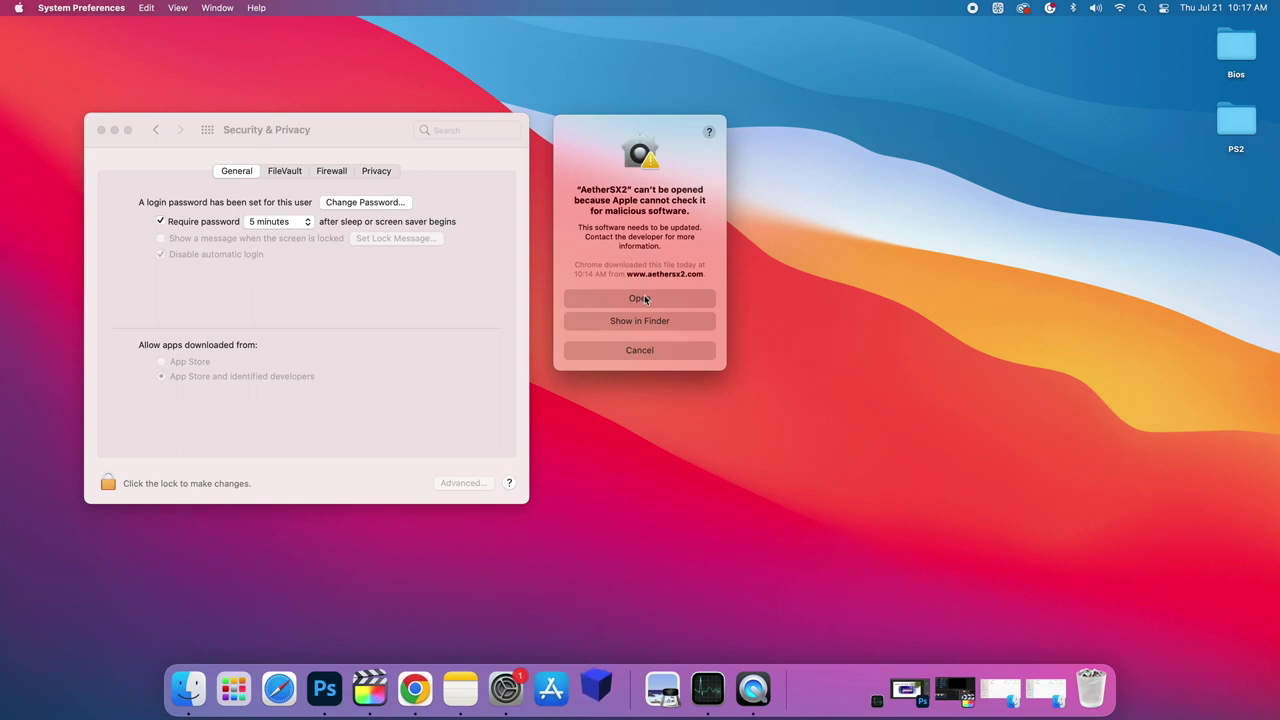
click(645, 299)
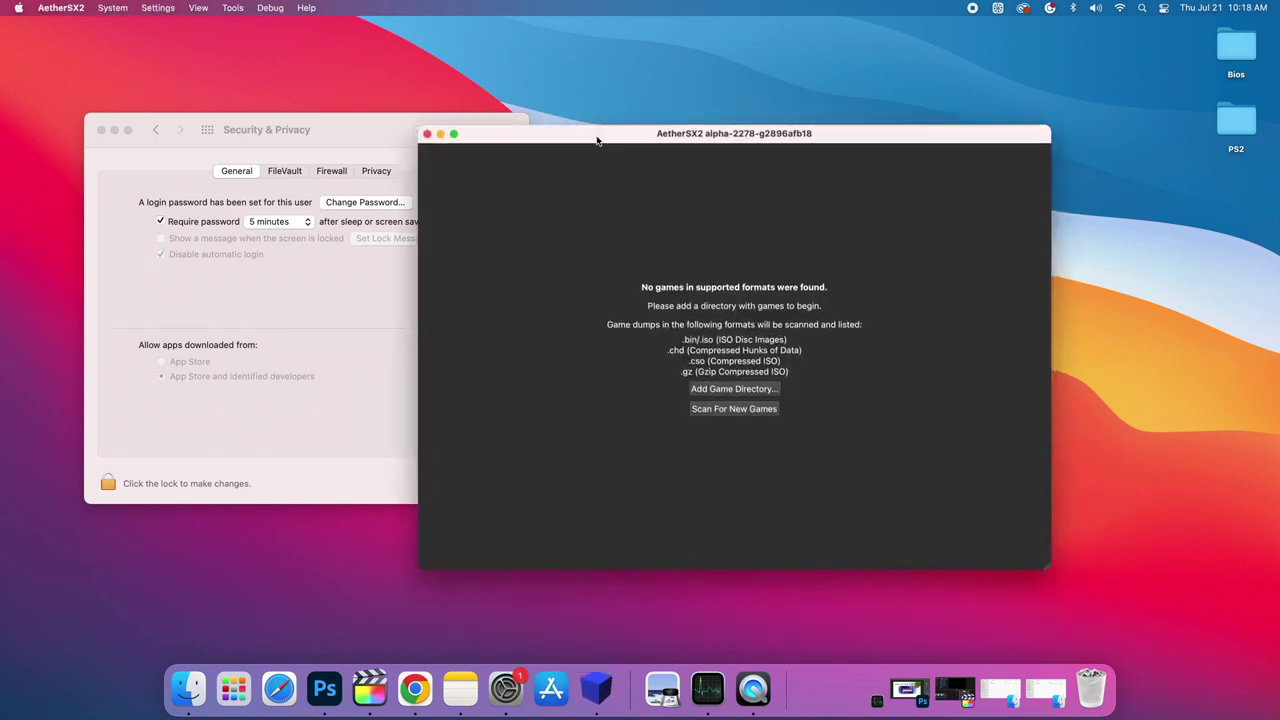
- Minimize the Security & Privacy window and move the AetherSX2 window nearer the middle of the desktop
click(470, 122)
click(114, 130)
drag(628, 138, 478, 100)
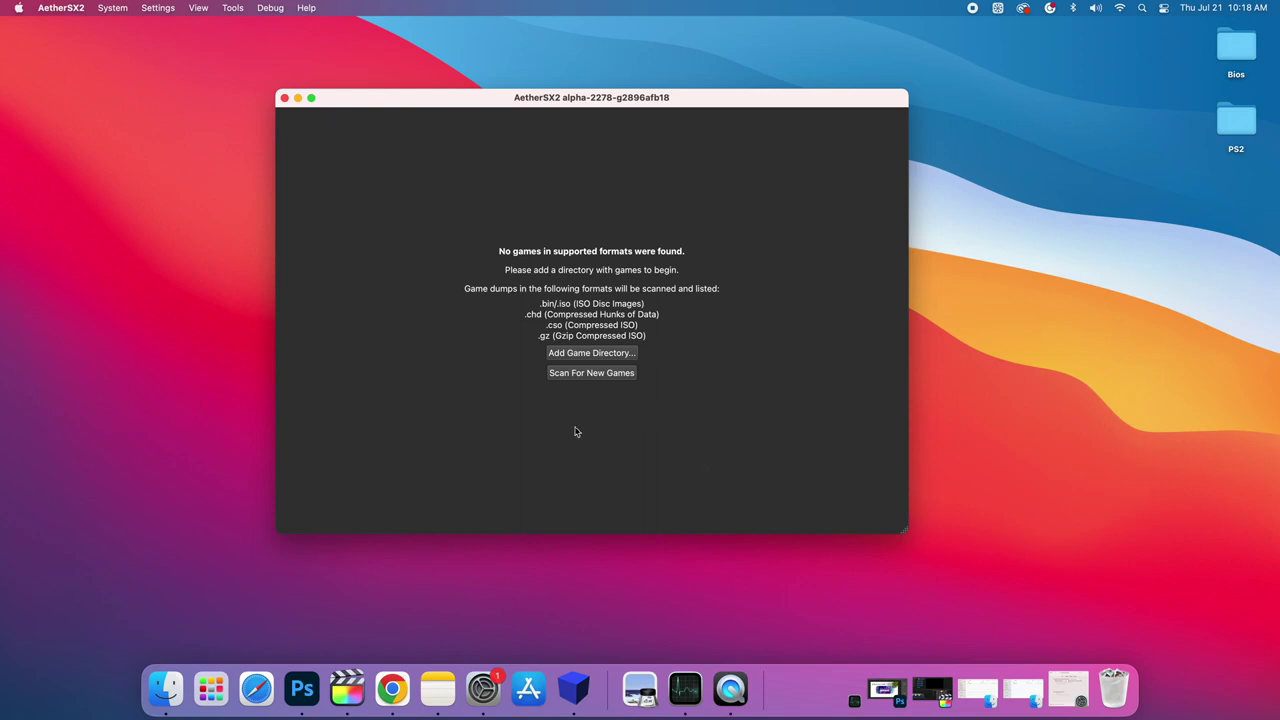
- Add the Desktop's PS2 folder as a game directory and scan it recursively
click(607, 356)
click(411, 174)
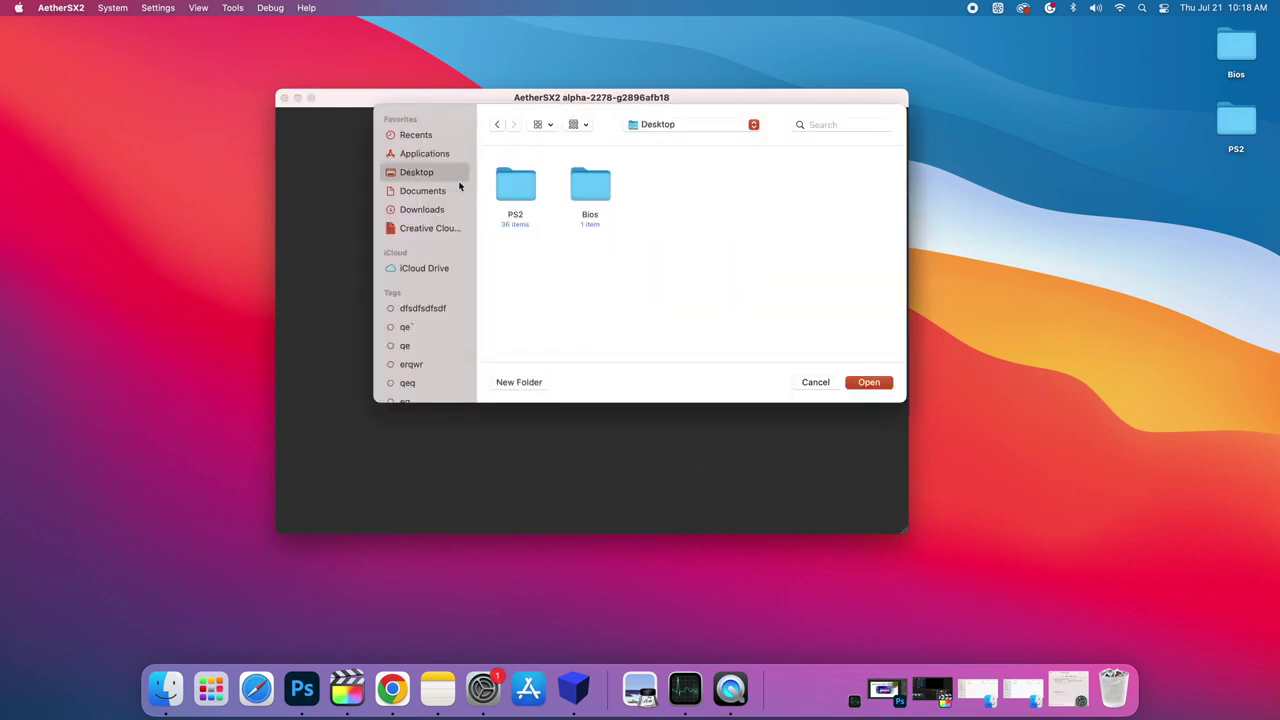
click(519, 194)
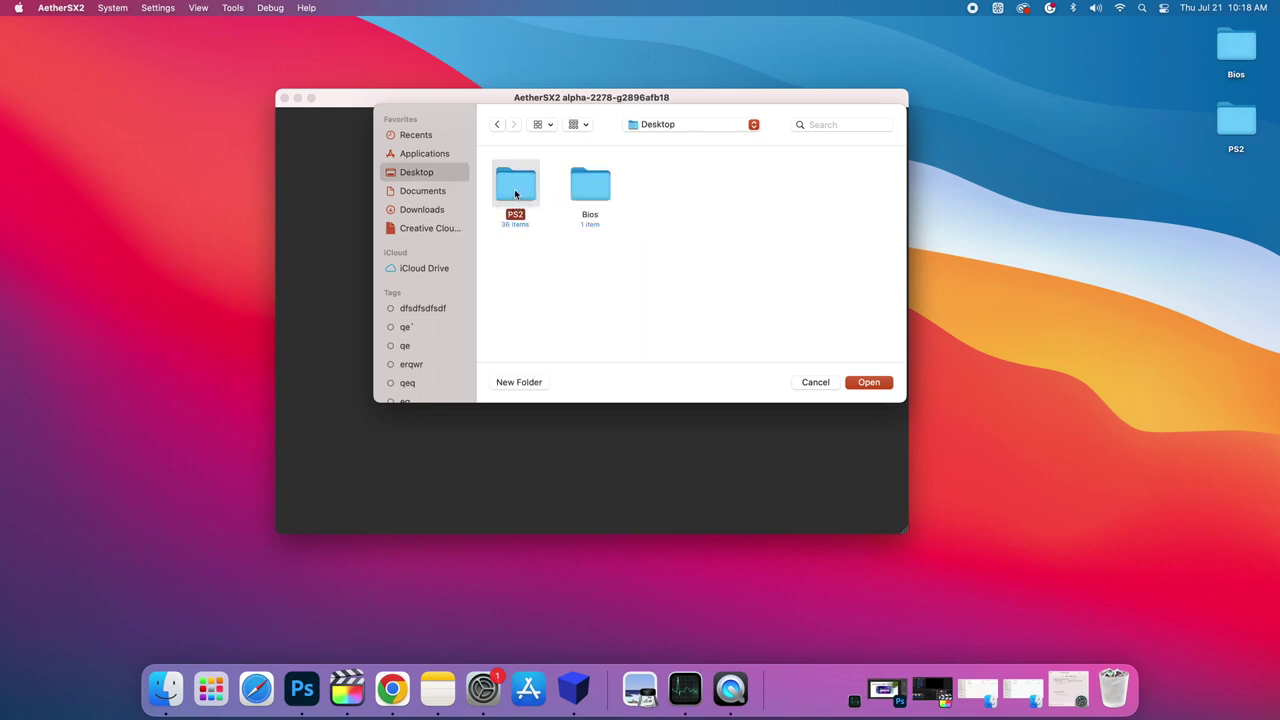
click(882, 385)
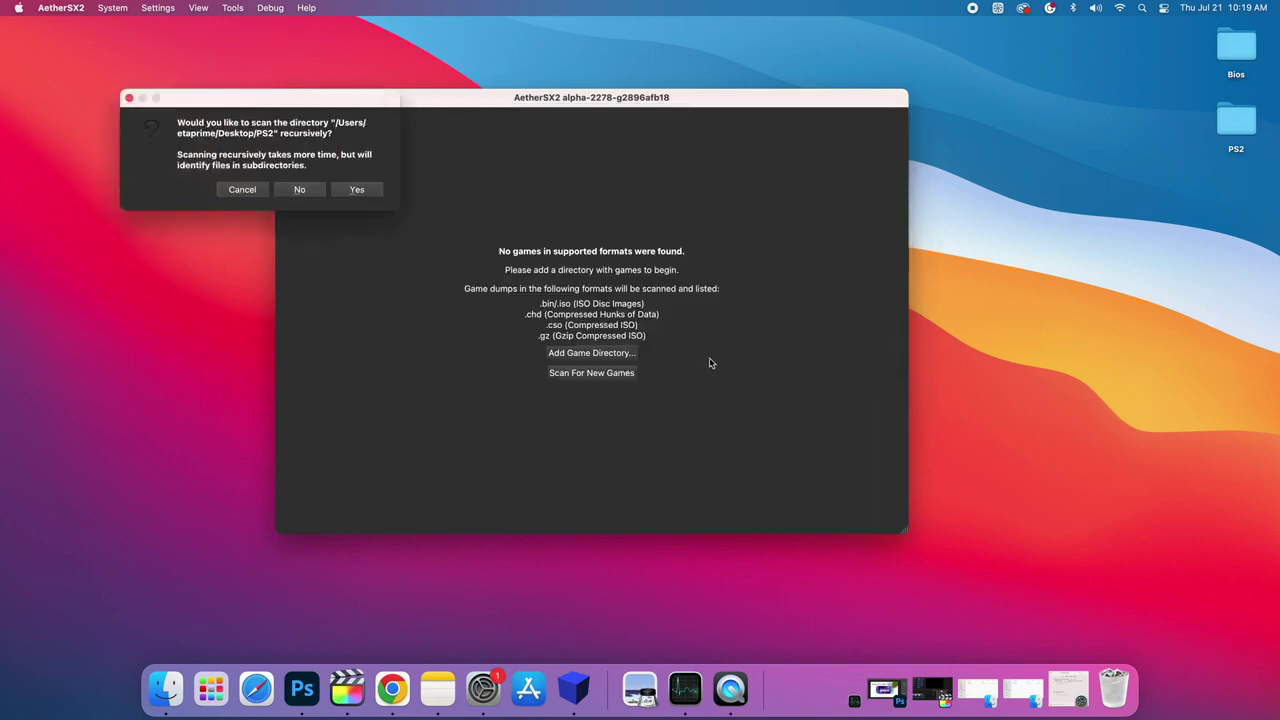
click(358, 190)
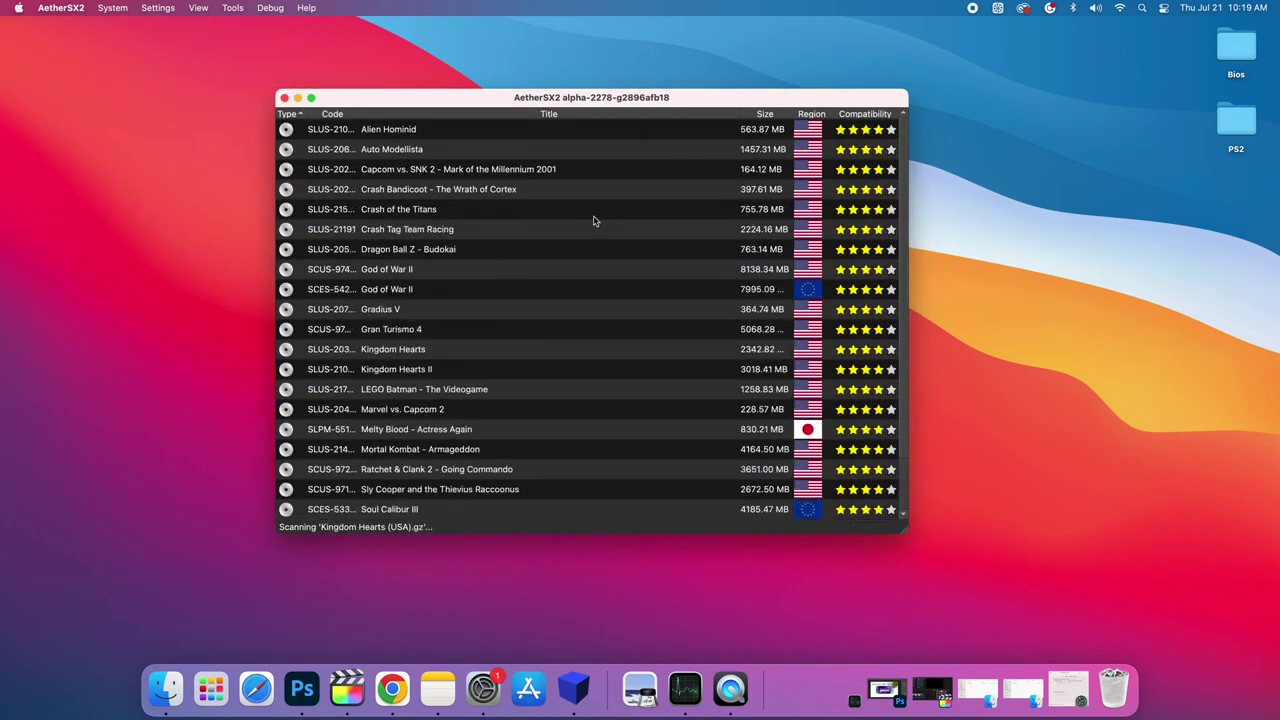
- Look through the game list and try to launch the USA version of God of War II
scroll(594, 321, down, 3)
scroll(594, 321, up, 3)
scroll(594, 321, down, 3)
scroll(594, 321, up, 3)
click(405, 279)
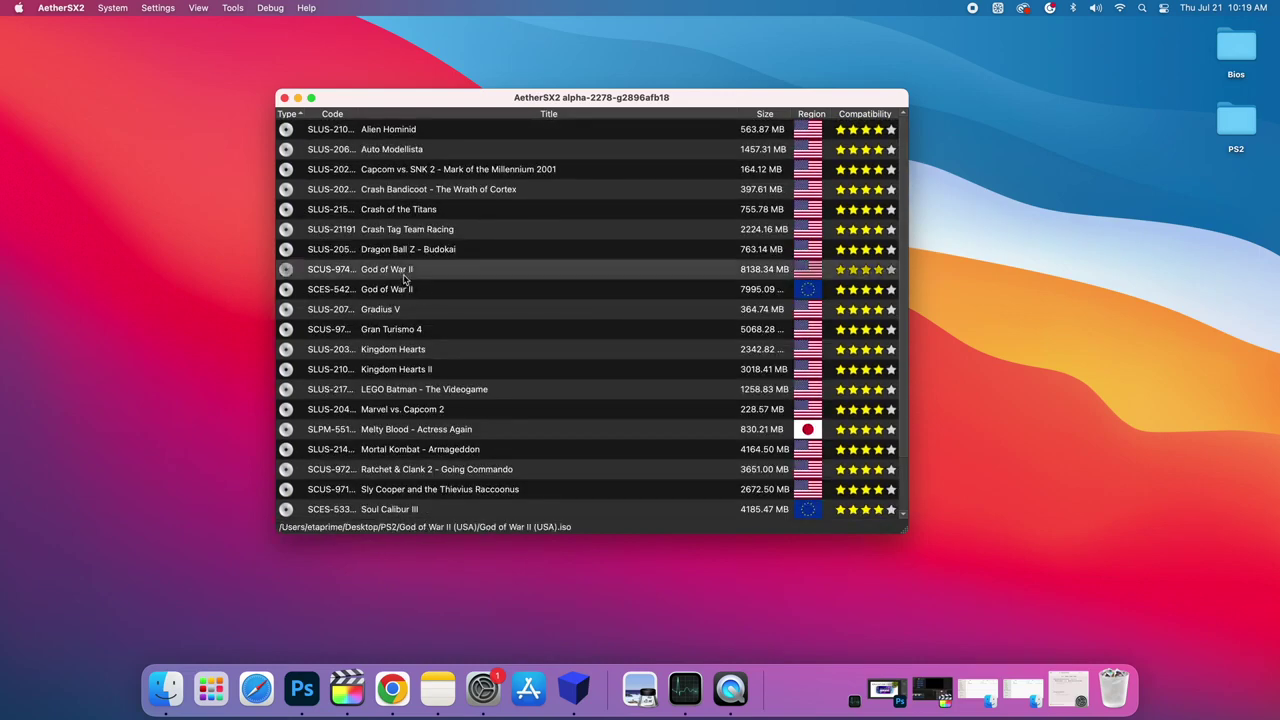
double_click(405, 279)
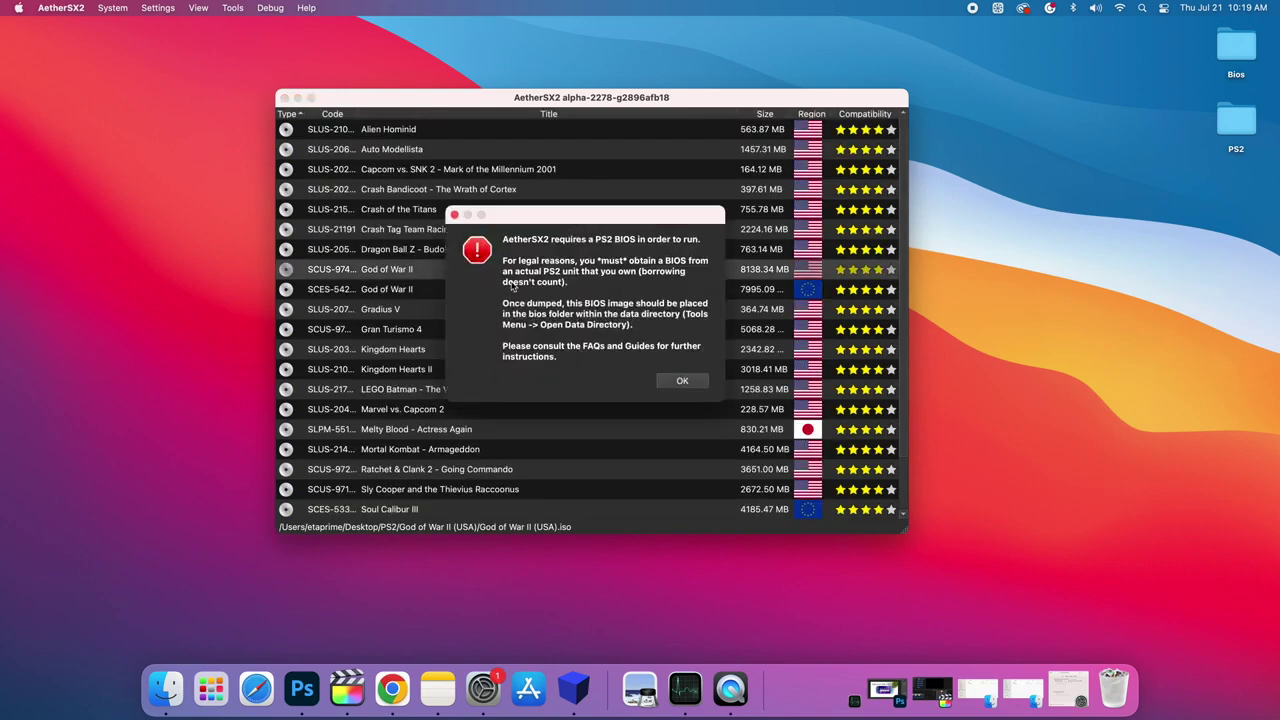
click(697, 385)
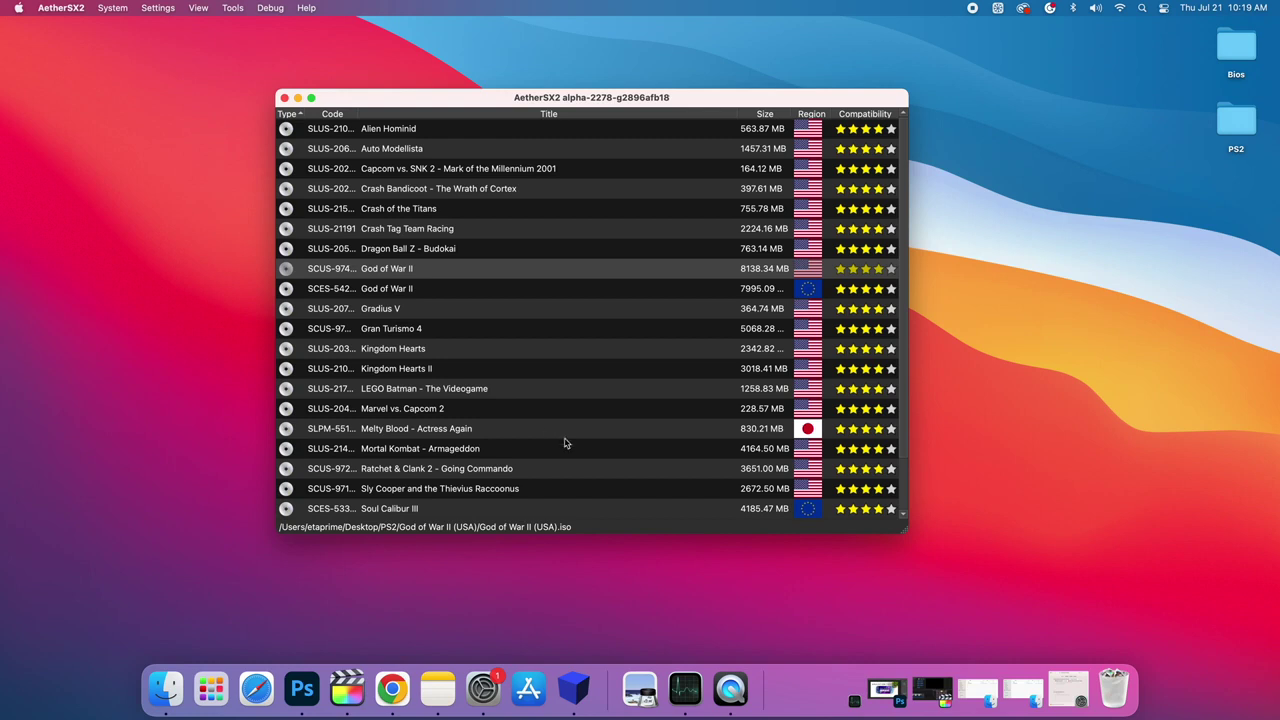
- Set the BIOS directory to the Desktop's Bios folder, and launch the USA version of God of War II
click(158, 8)
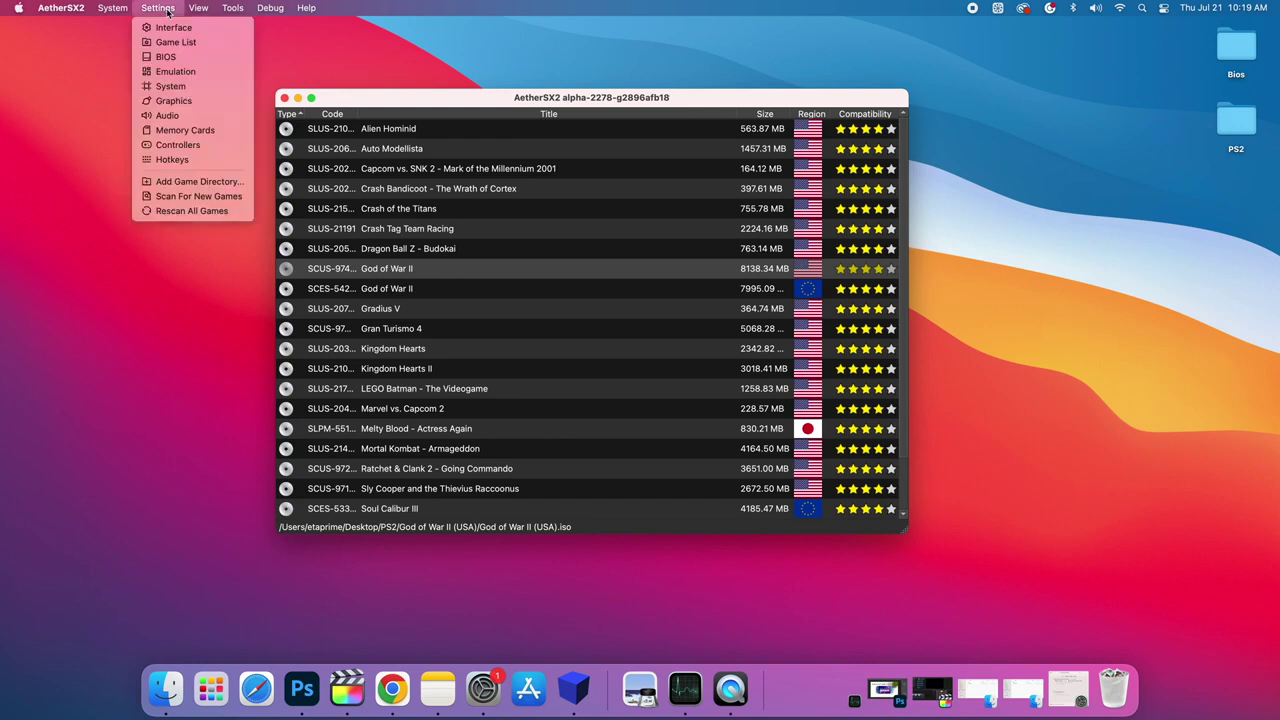
click(166, 56)
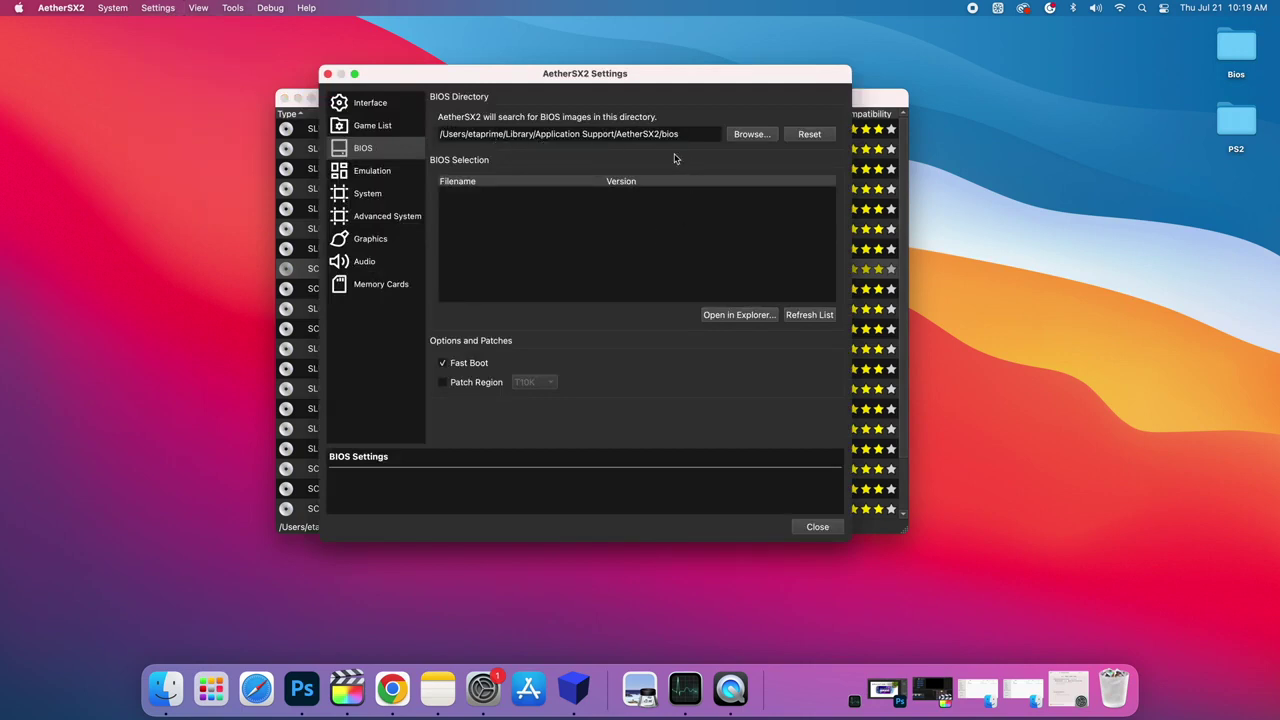
click(765, 138)
click(434, 172)
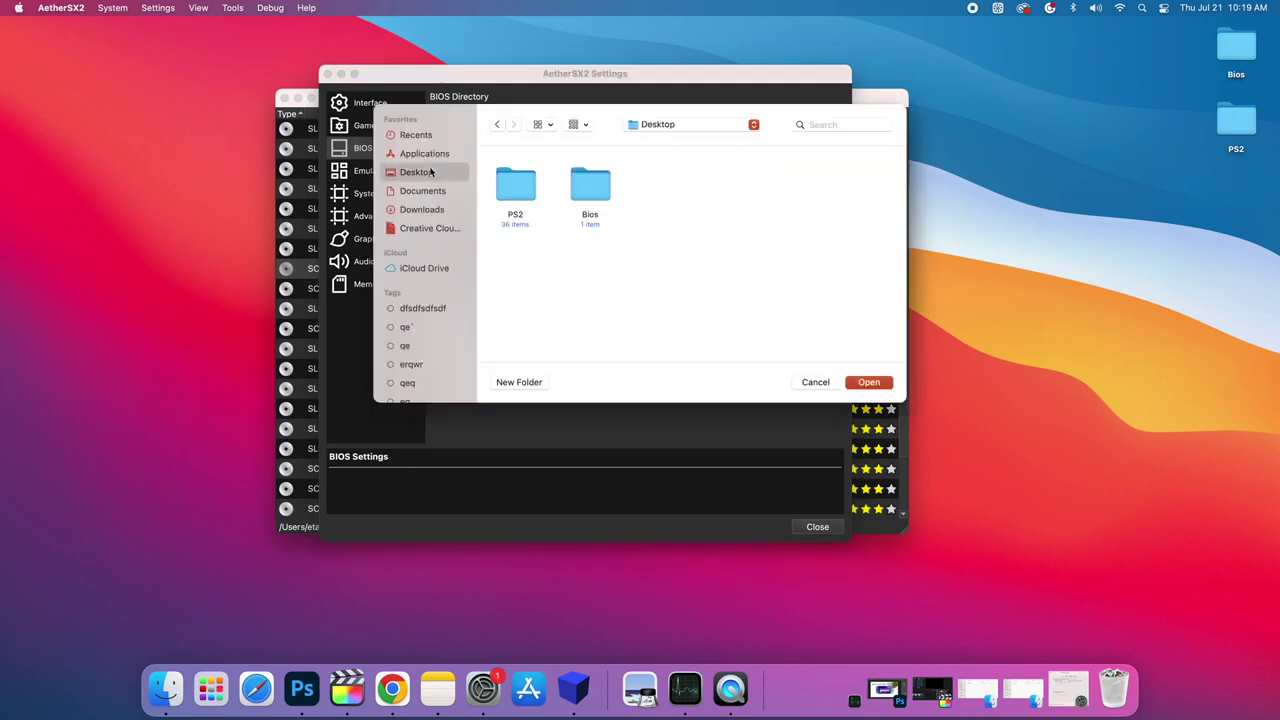
double_click(594, 185)
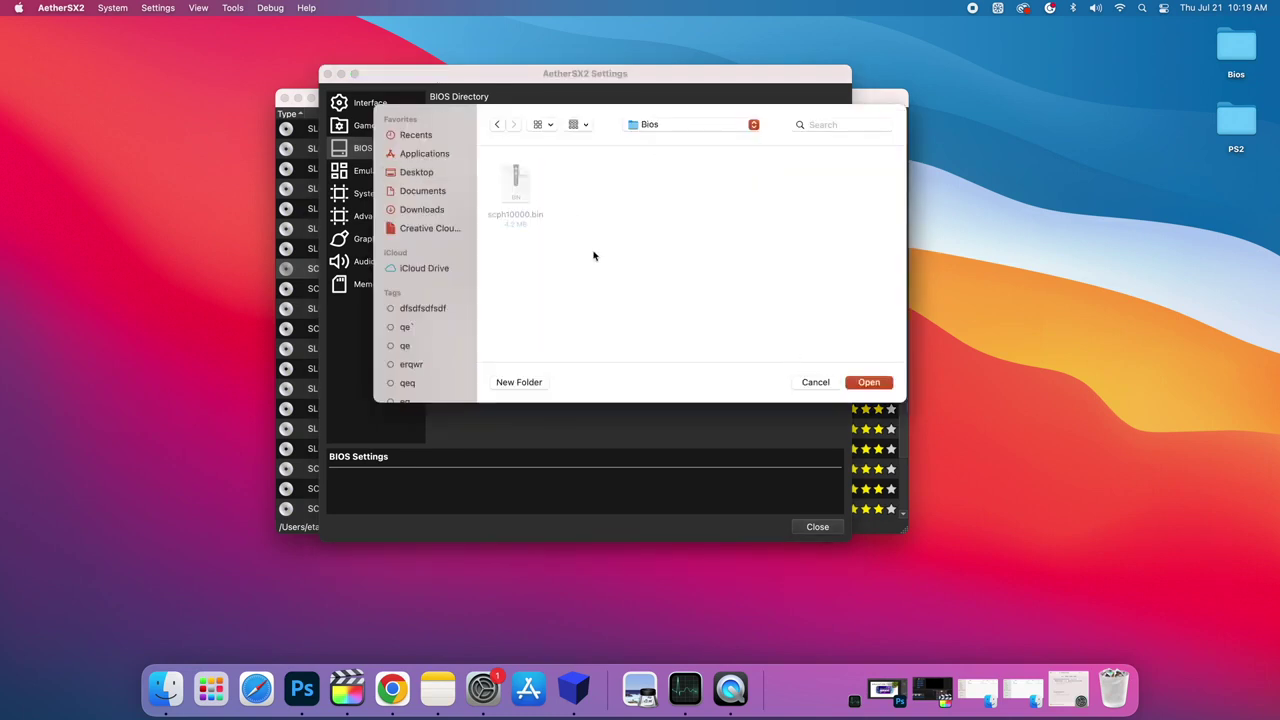
click(883, 384)
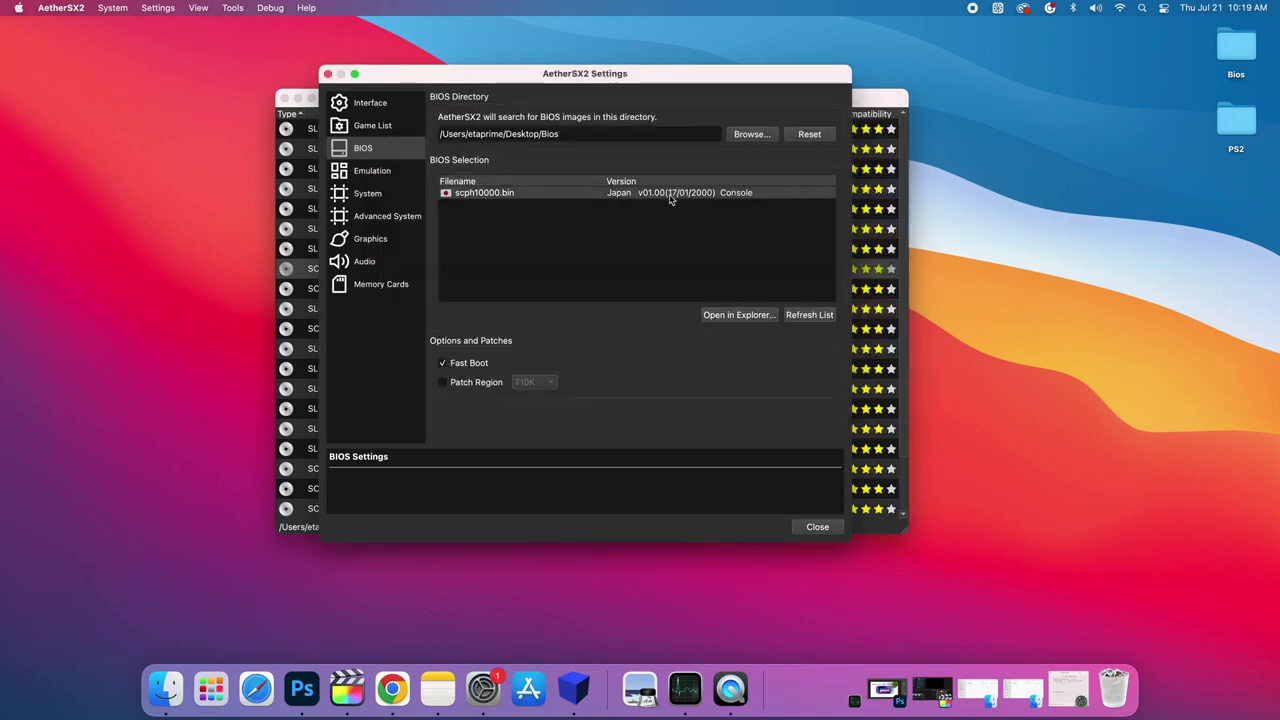
click(818, 530)
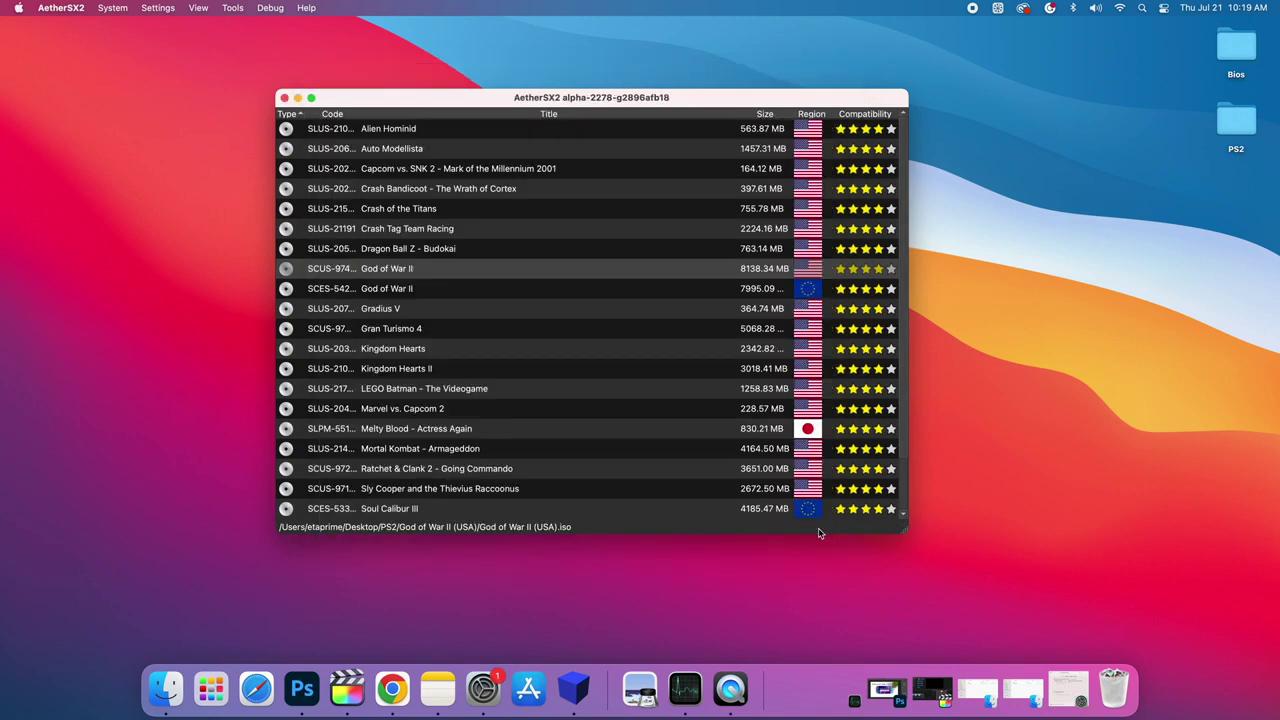
double_click(424, 273)
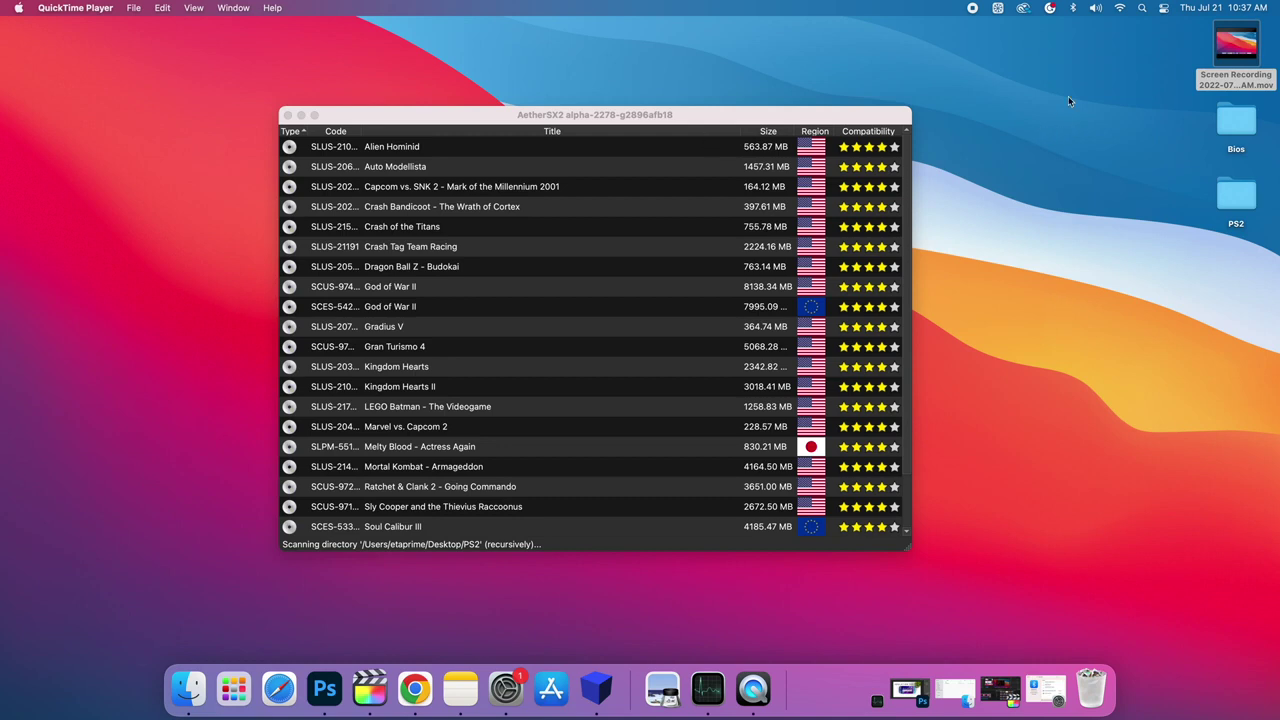
- Connect the DUALSHOCK 4 Wireless Controller to the Mac through the Bluetooth preferences
click(1074, 8)
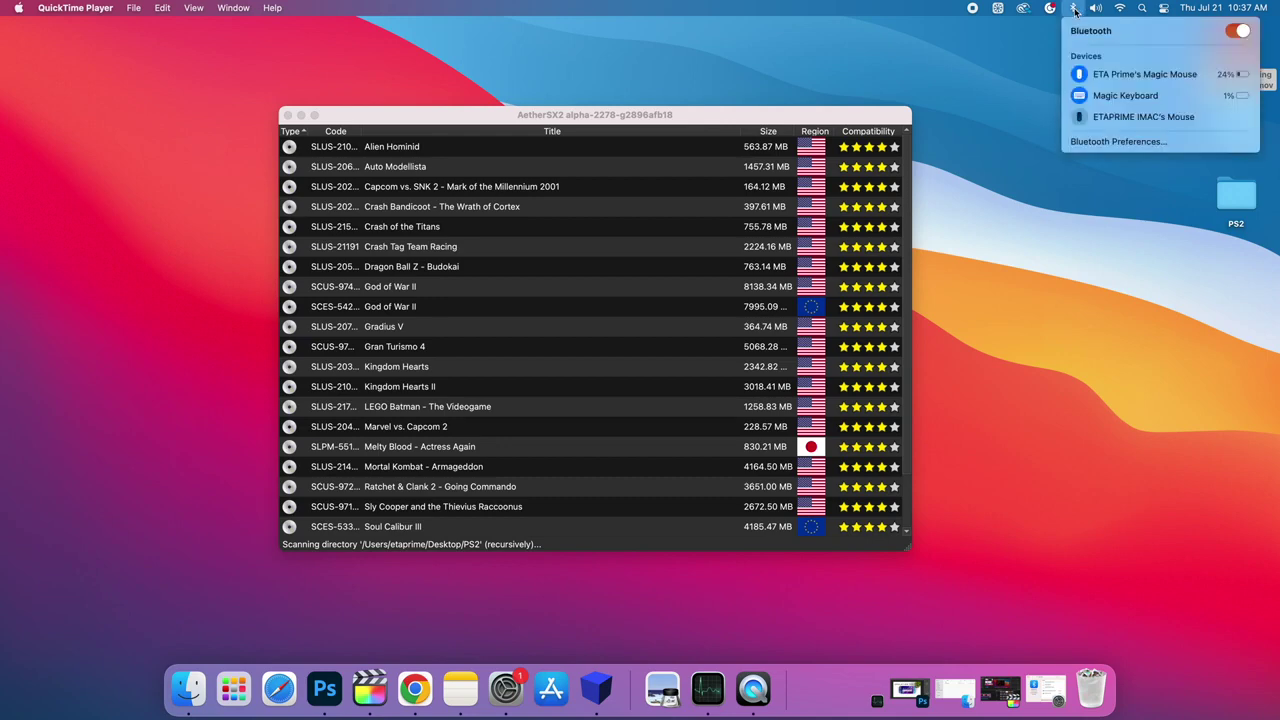
click(1117, 142)
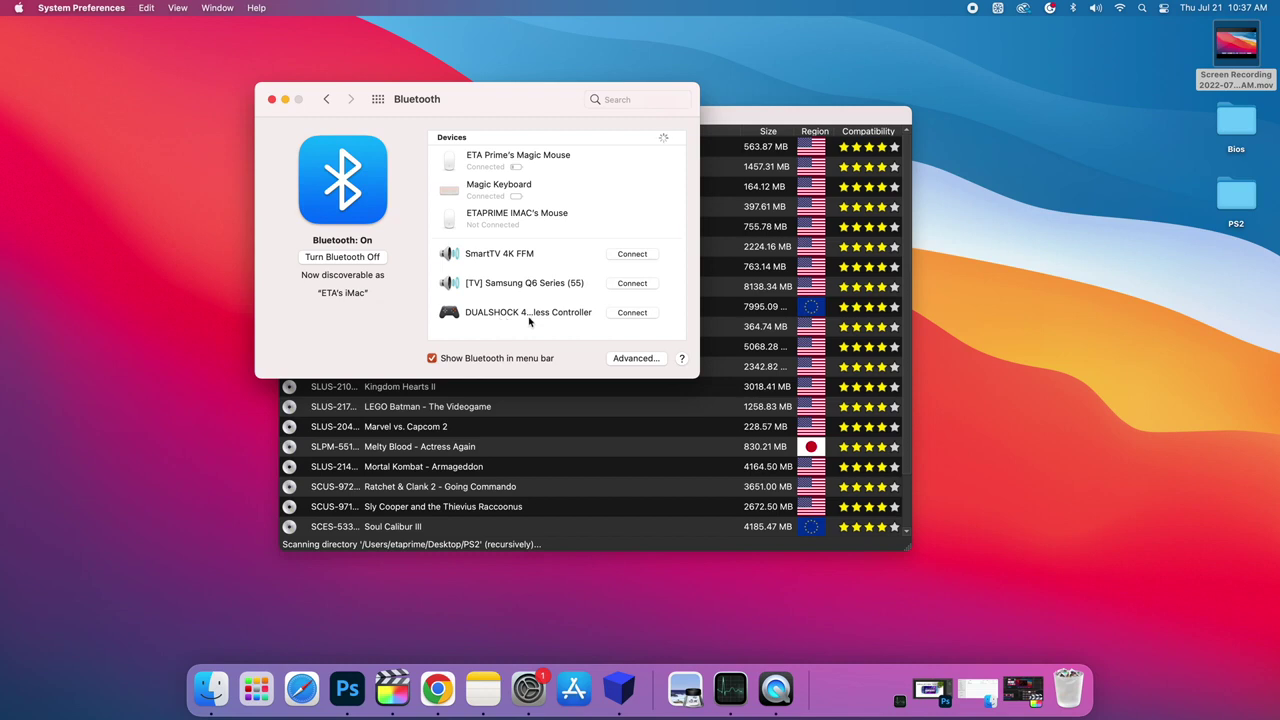
click(632, 312)
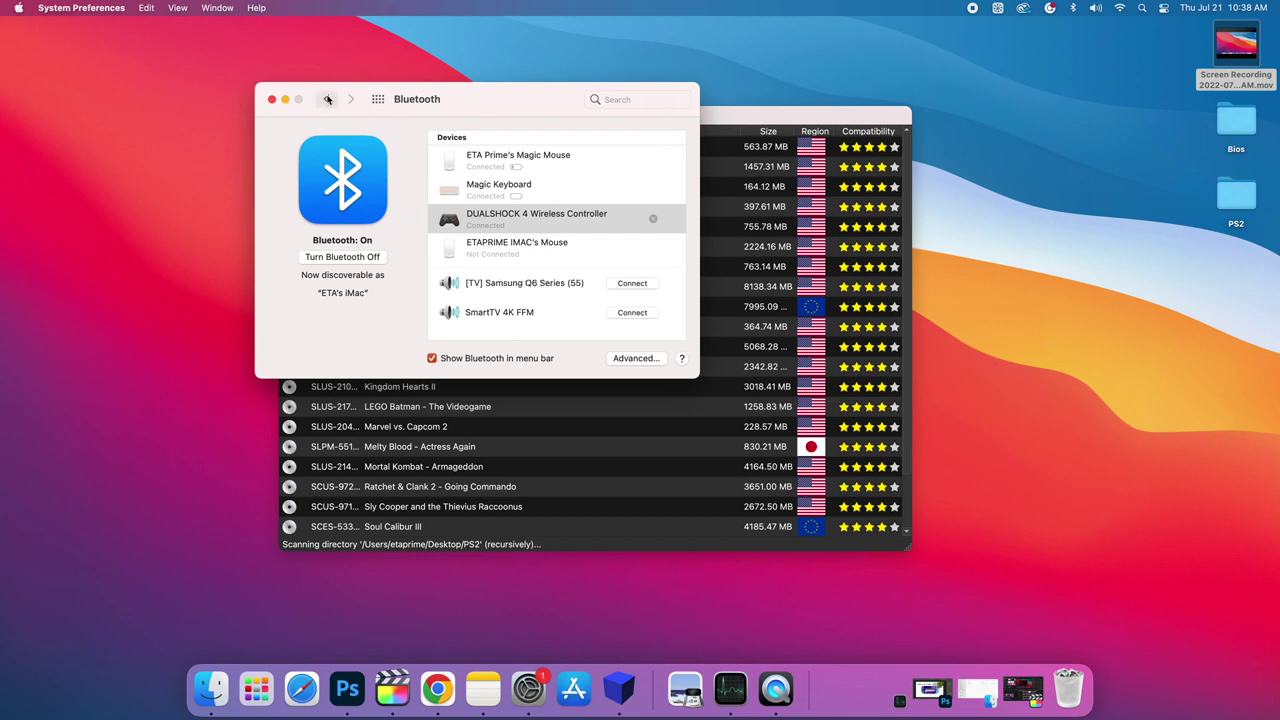
- Add AetherSX2 from Downloads to the apps allowed to use Bluetooth in the privacy preferences, and quit and reopen it
click(328, 99)
click(328, 99)
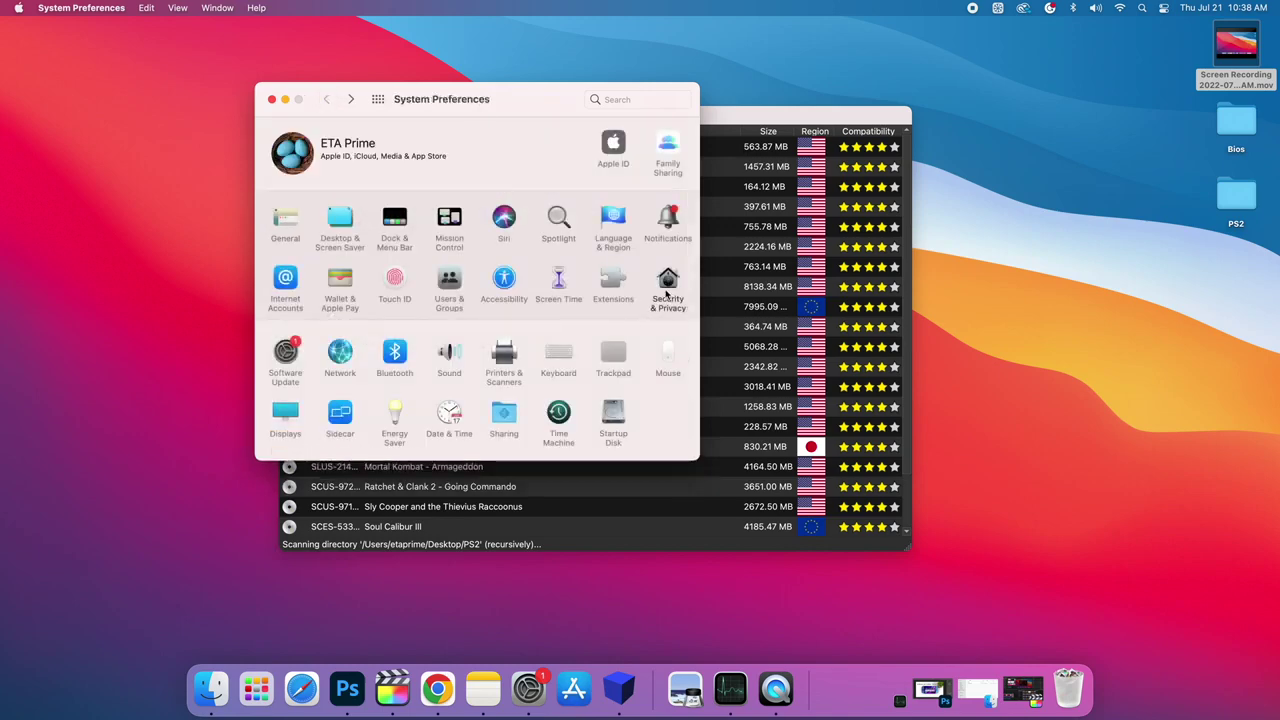
click(667, 290)
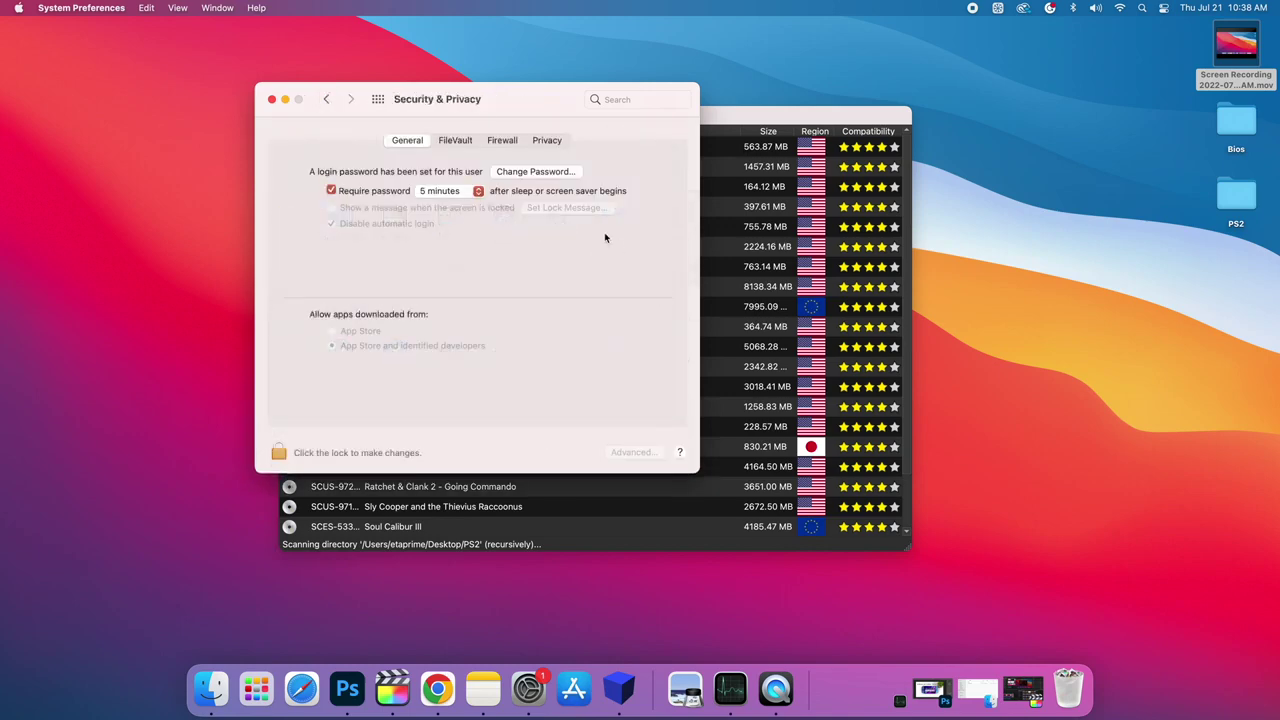
click(543, 143)
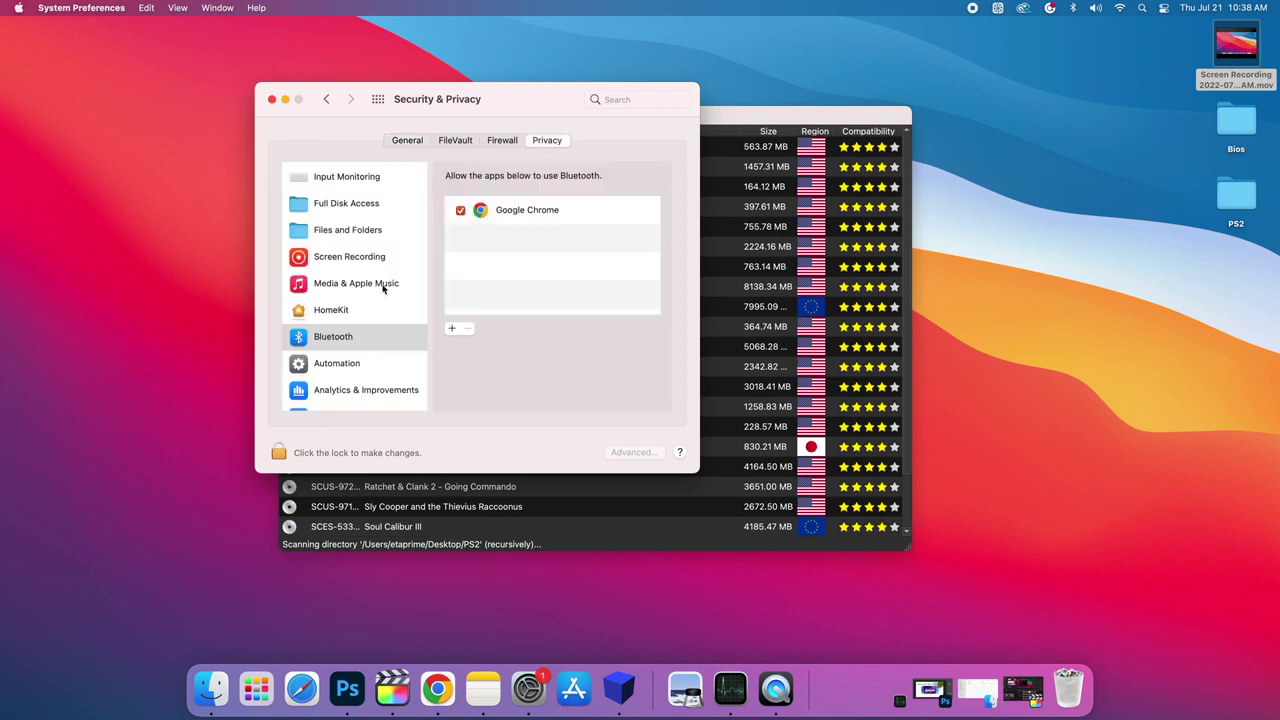
scroll(349, 346, down, 1)
click(349, 344)
click(345, 320)
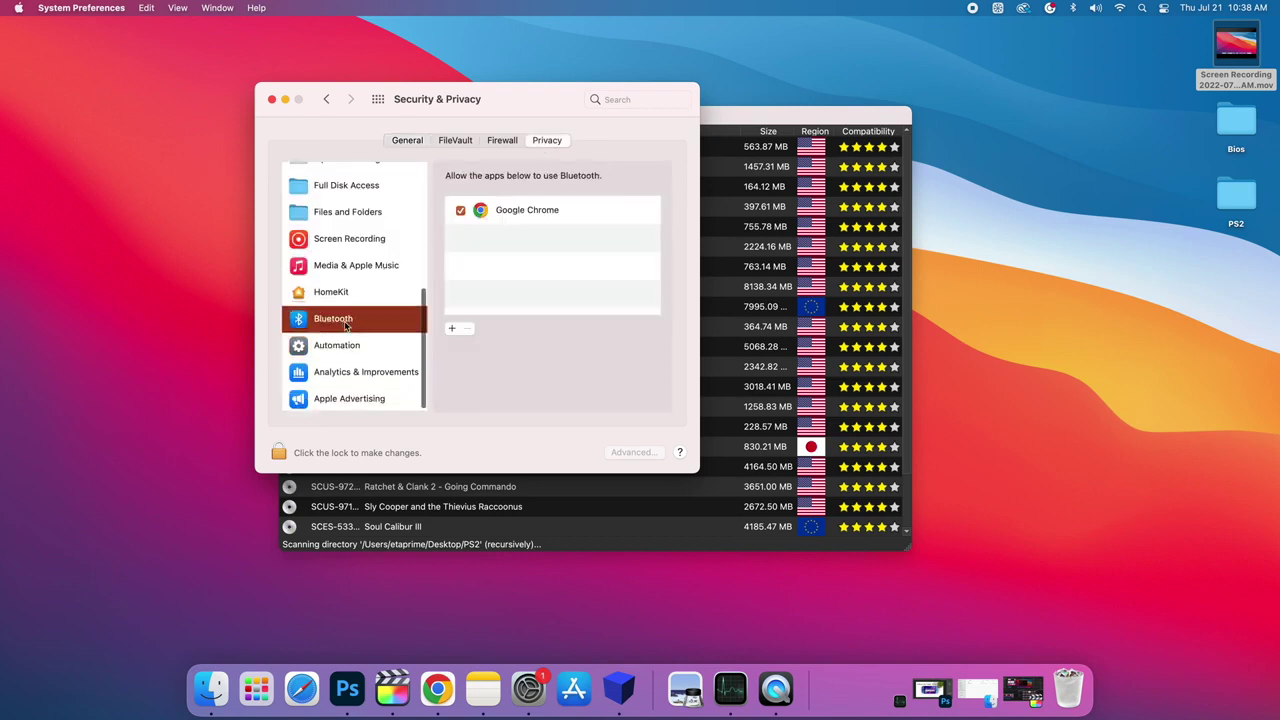
click(451, 330)
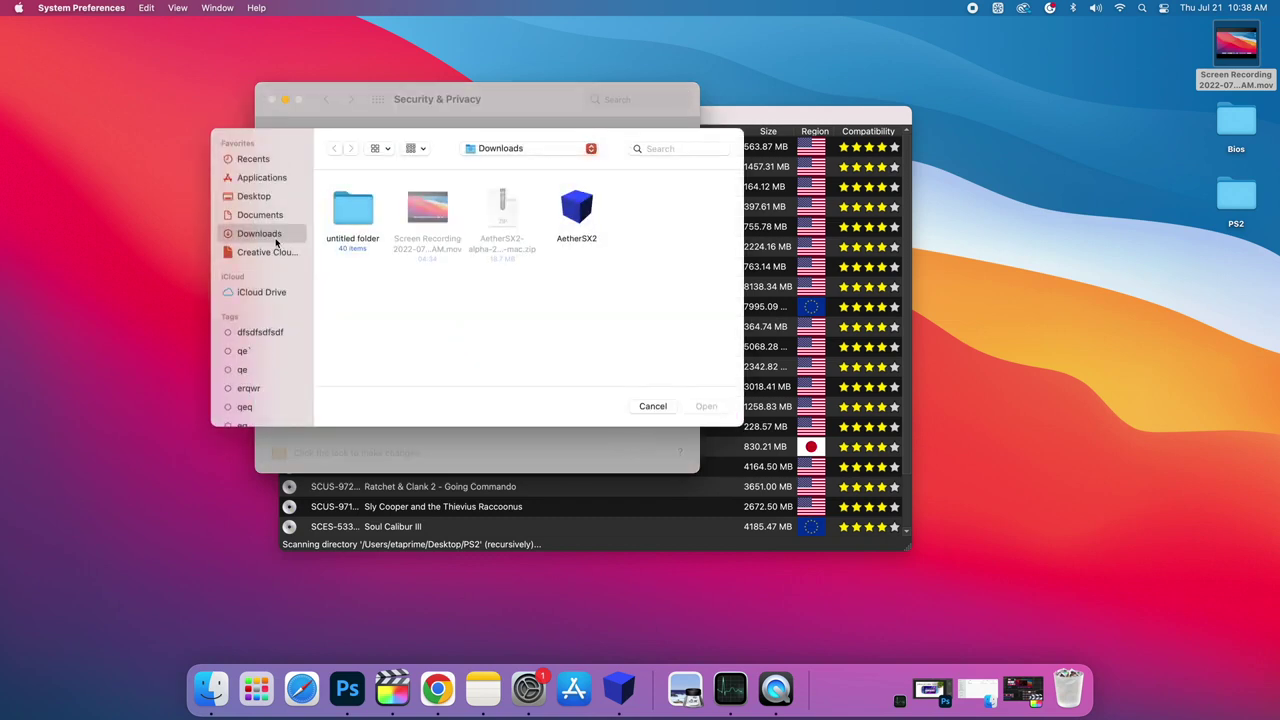
click(576, 210)
click(706, 406)
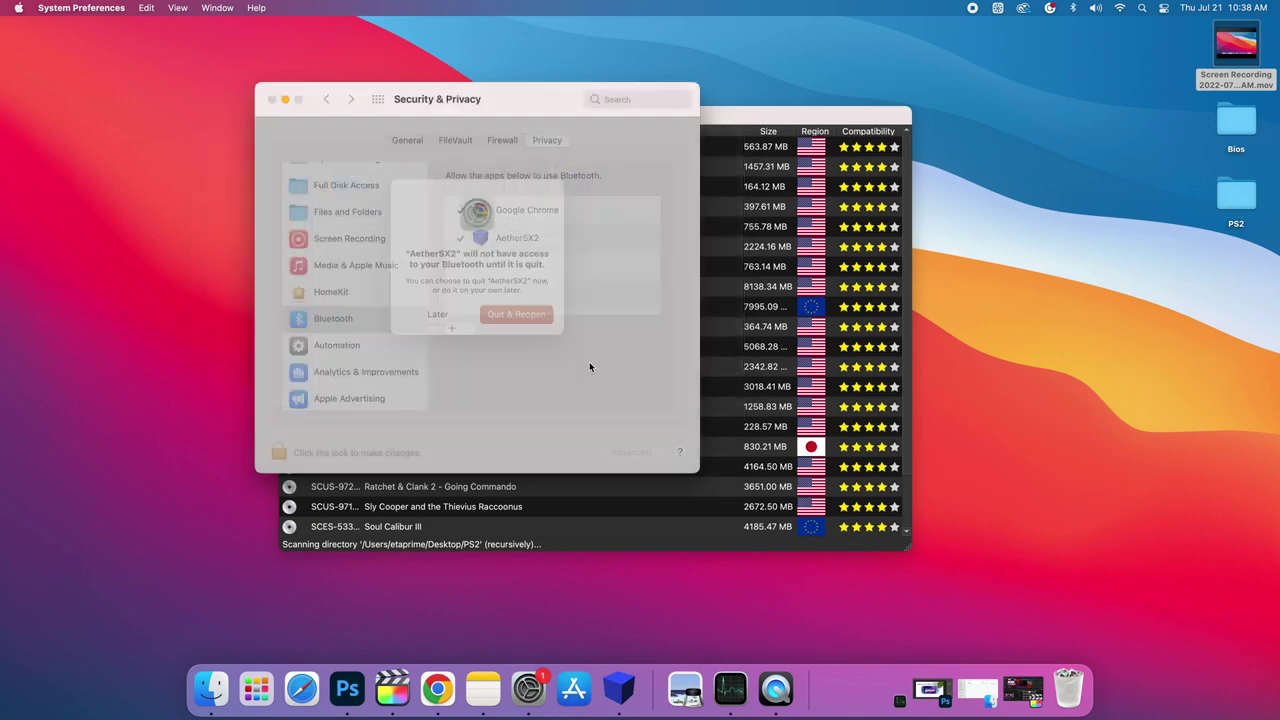
click(516, 335)
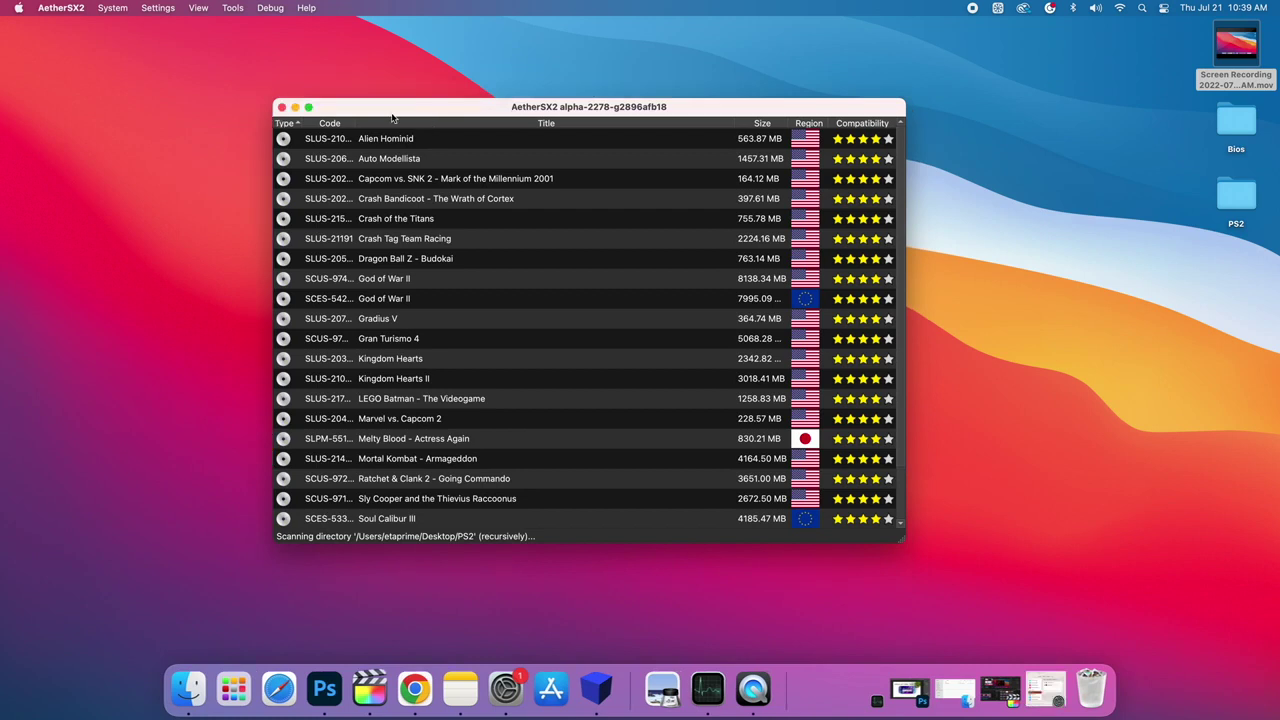
- Automatically bind Controller Port 1's DualShock 2 to SDL-0 (PS4 Controller) and close the controller settings
click(166, 10)
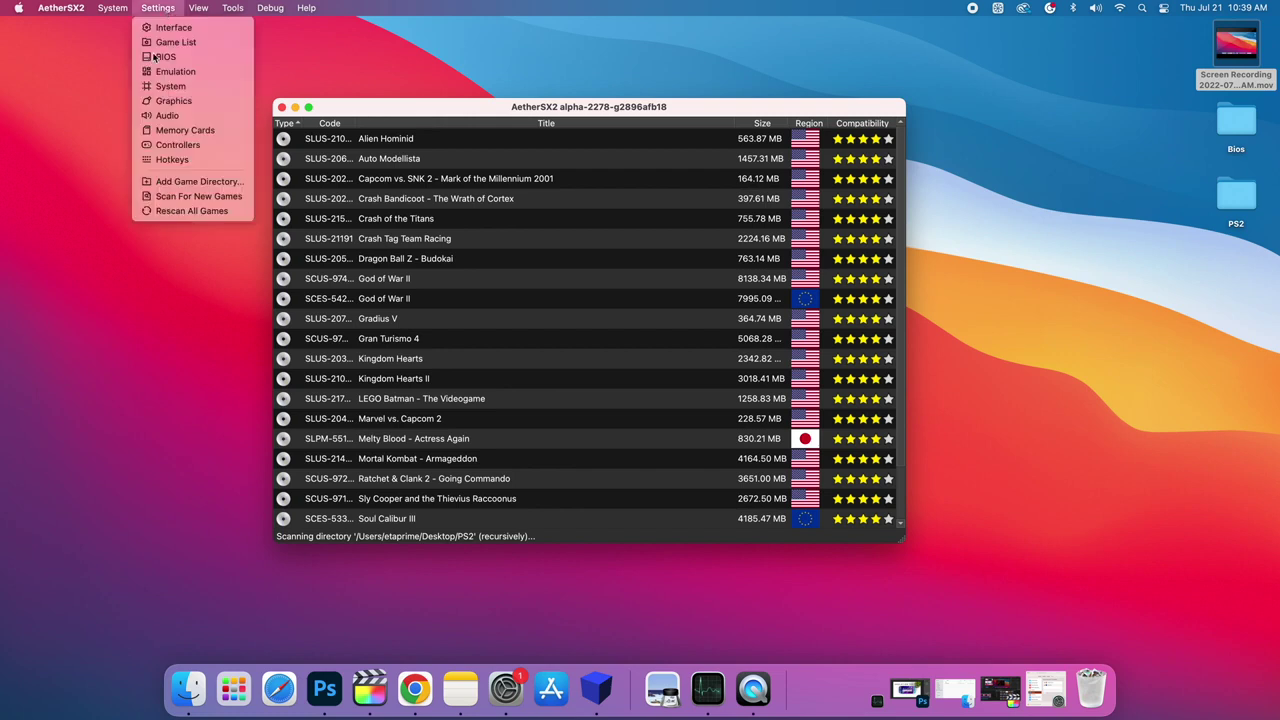
click(179, 146)
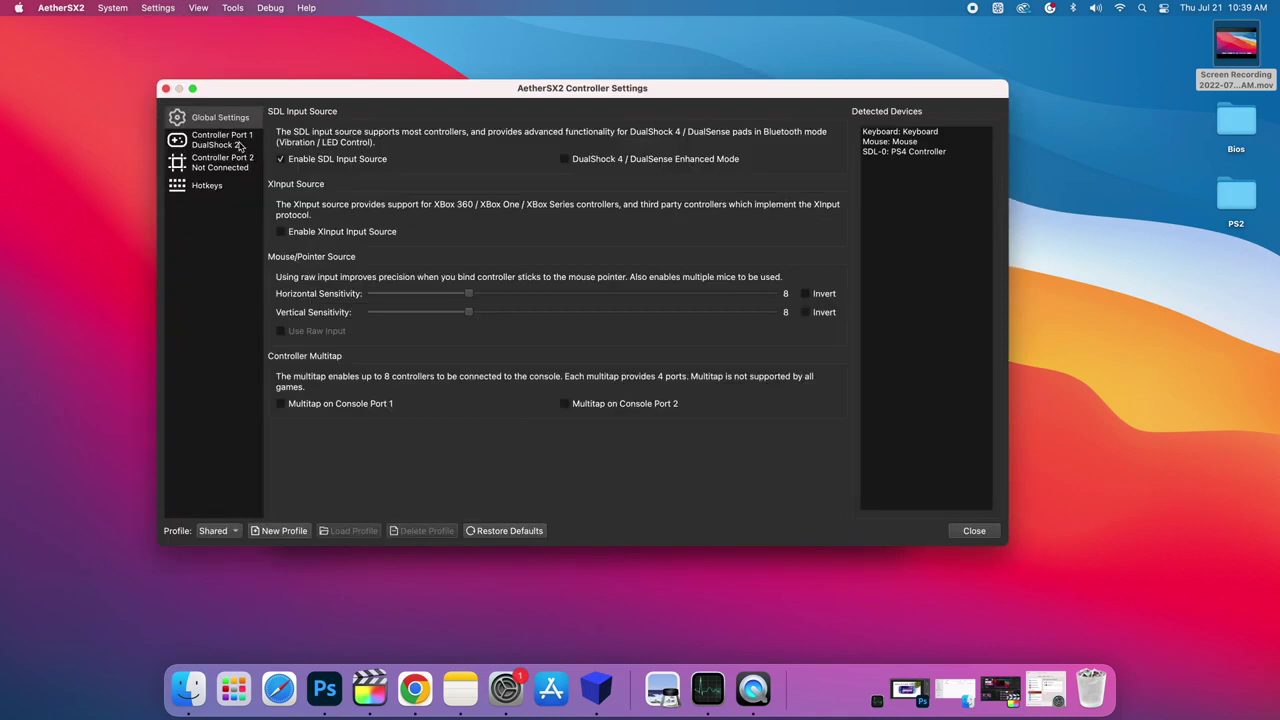
click(240, 147)
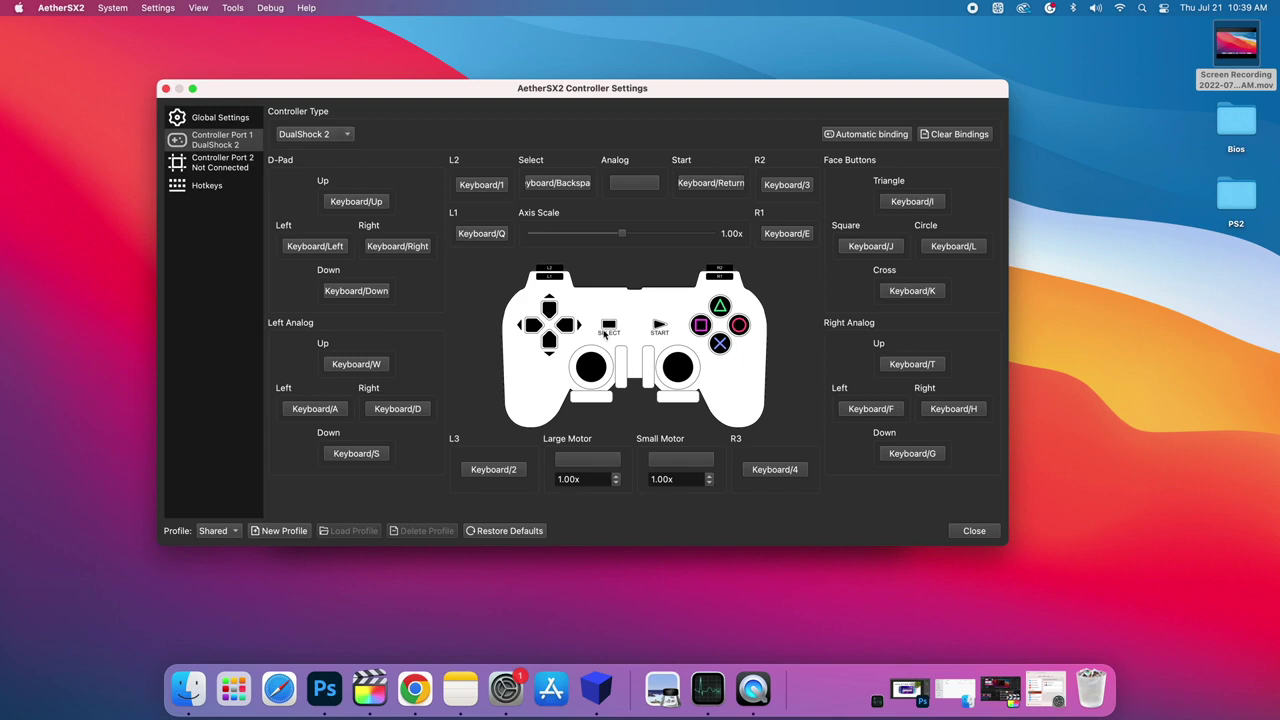
click(895, 137)
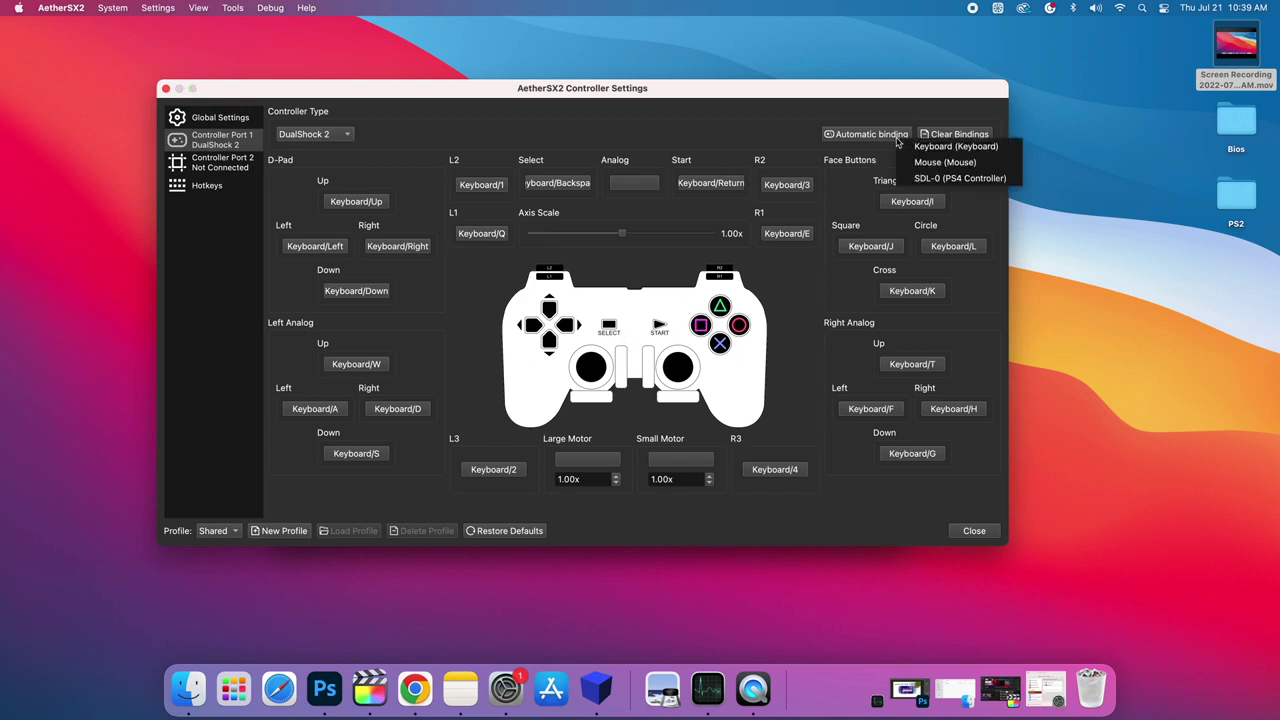
click(995, 182)
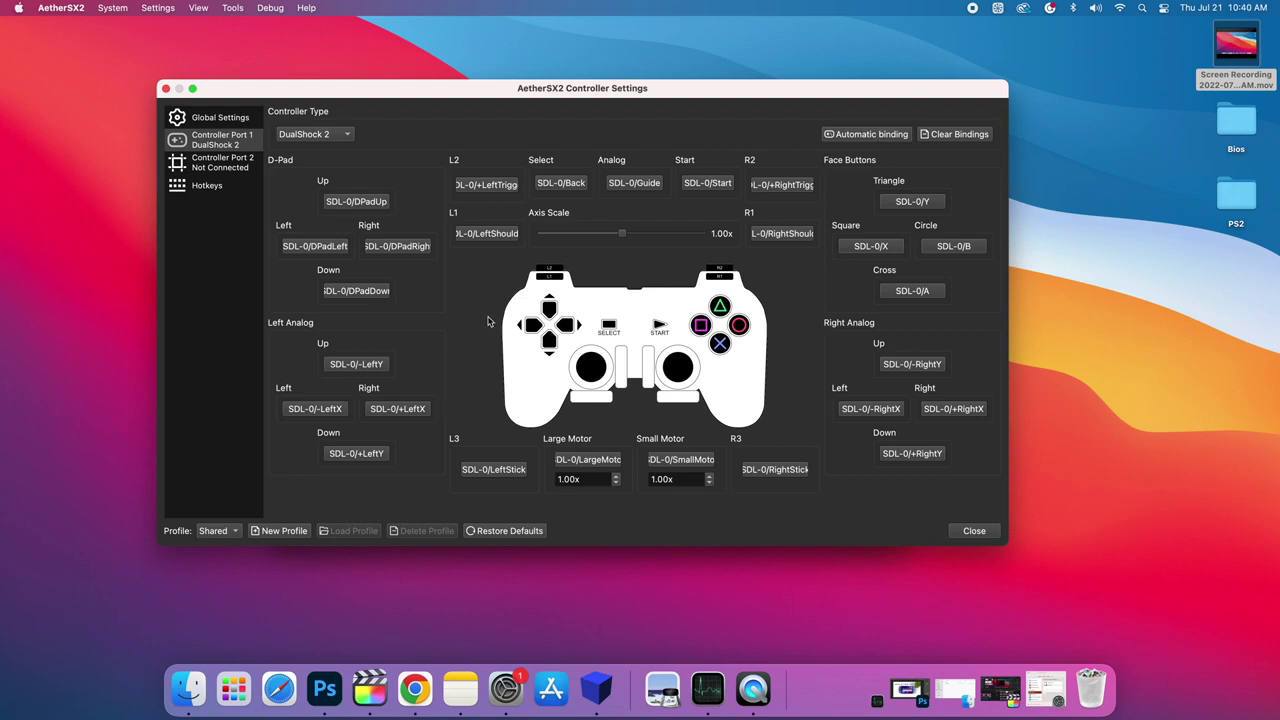
click(368, 204)
click(975, 531)
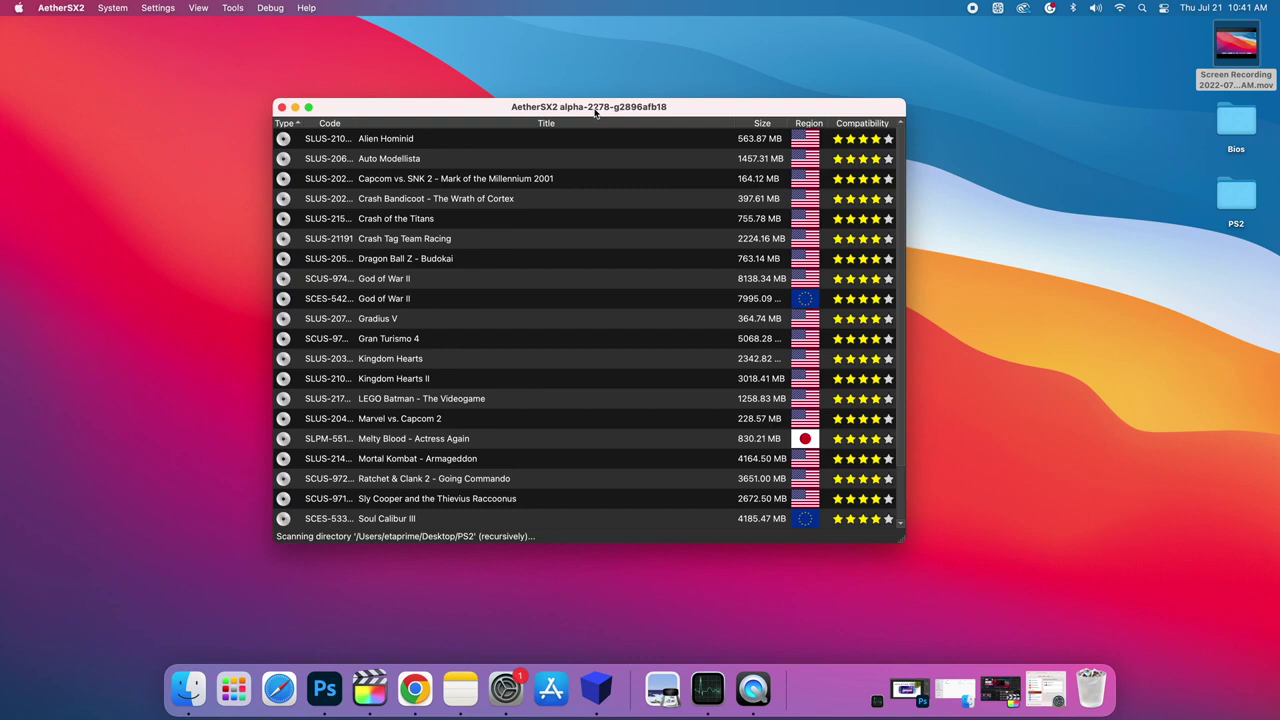
- In the graphics settings, set the renderer to Metal and the internal resolution to 4x Native (~1440p/2K)
click(151, 10)
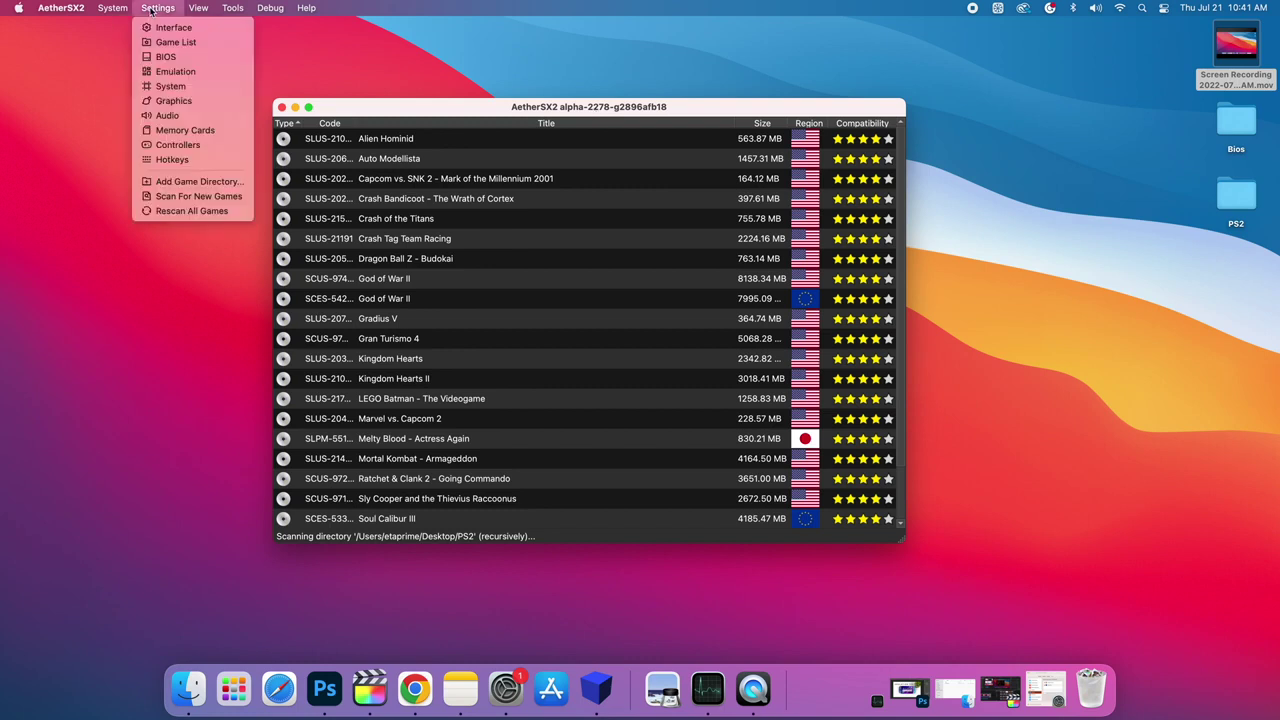
click(172, 101)
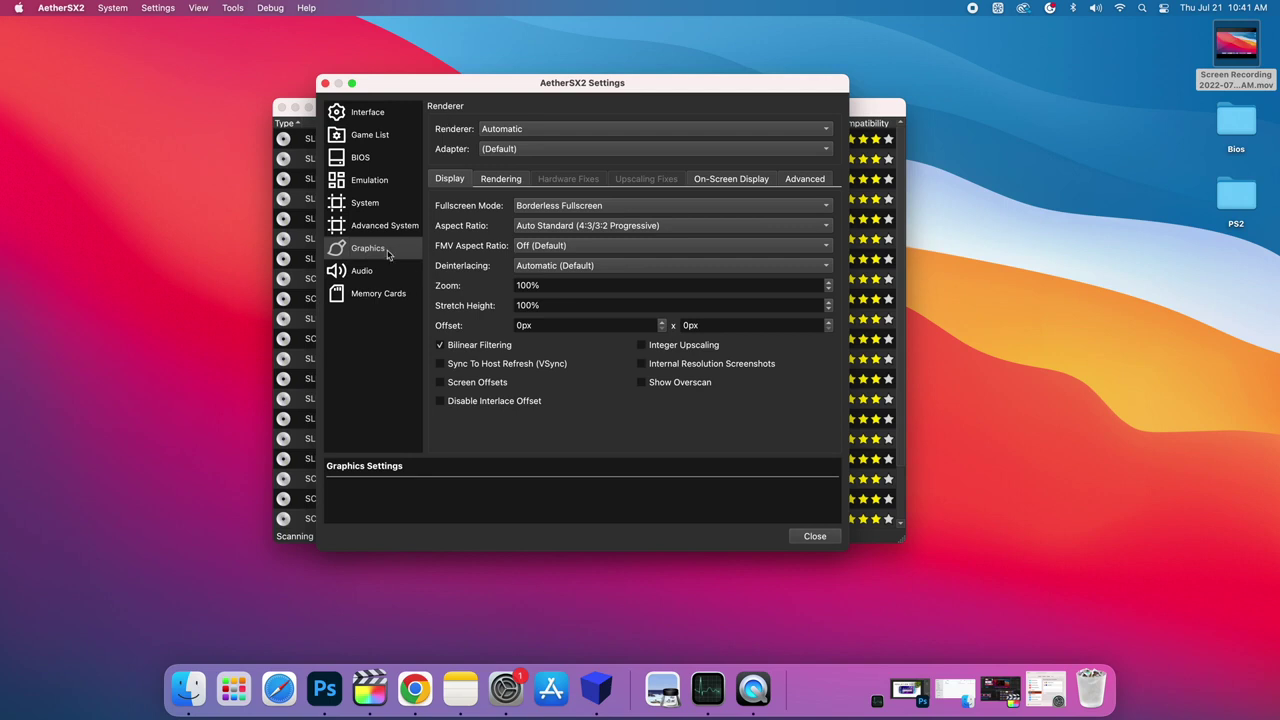
click(547, 134)
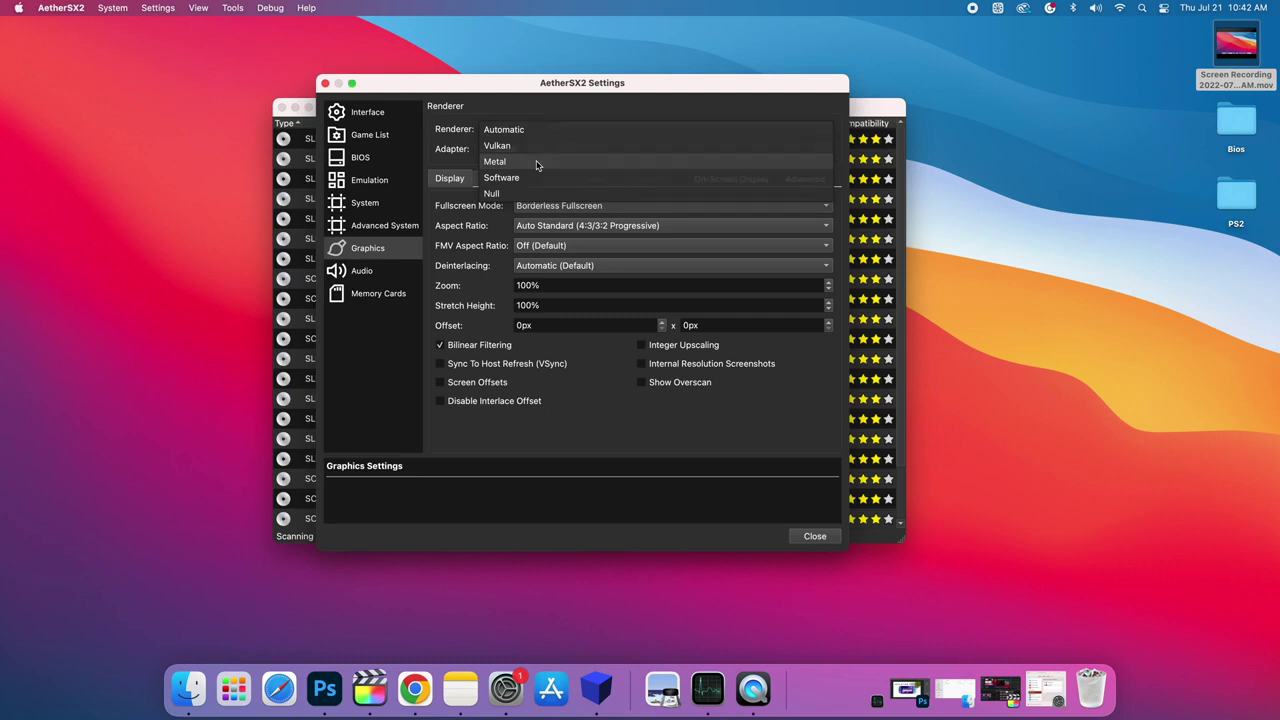
click(537, 163)
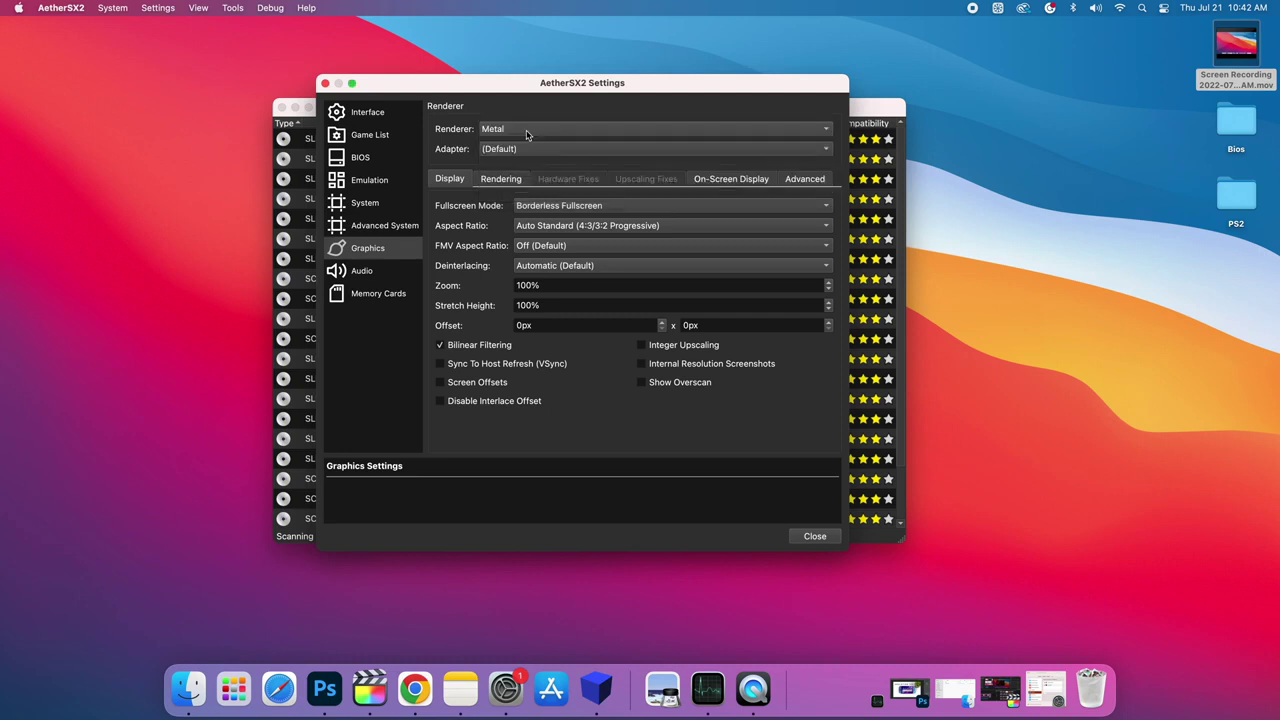
click(519, 180)
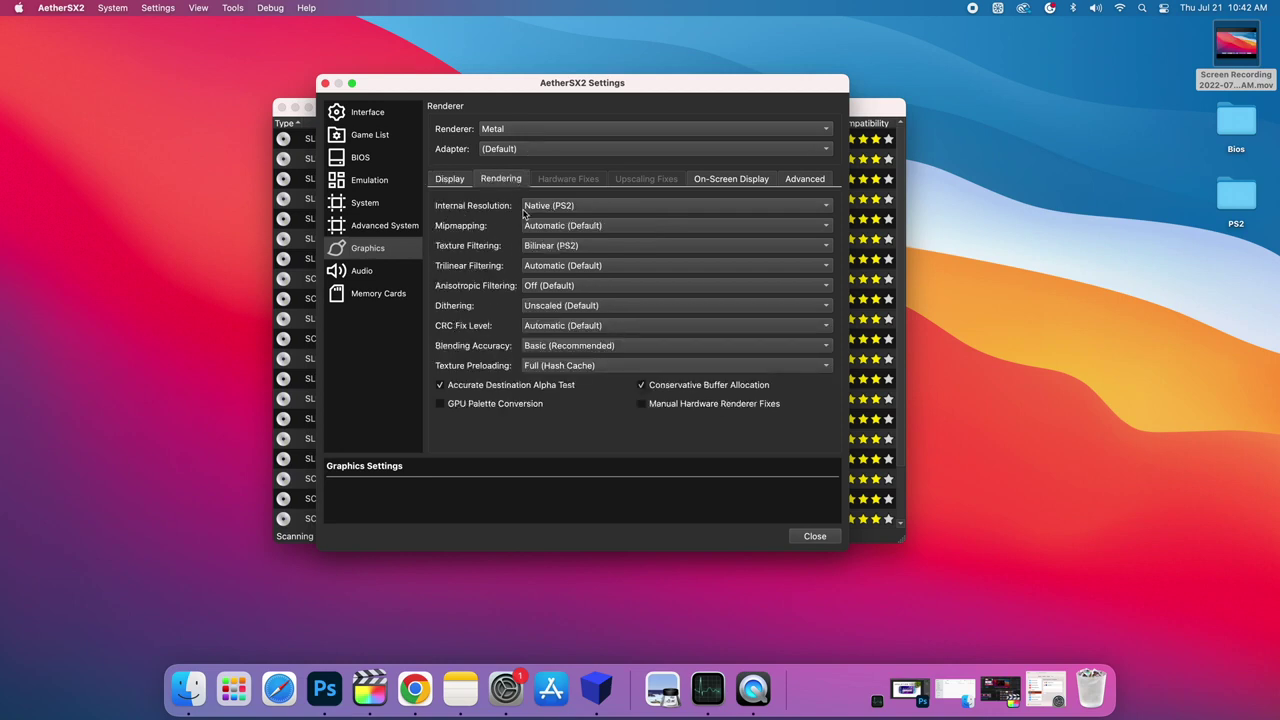
click(826, 208)
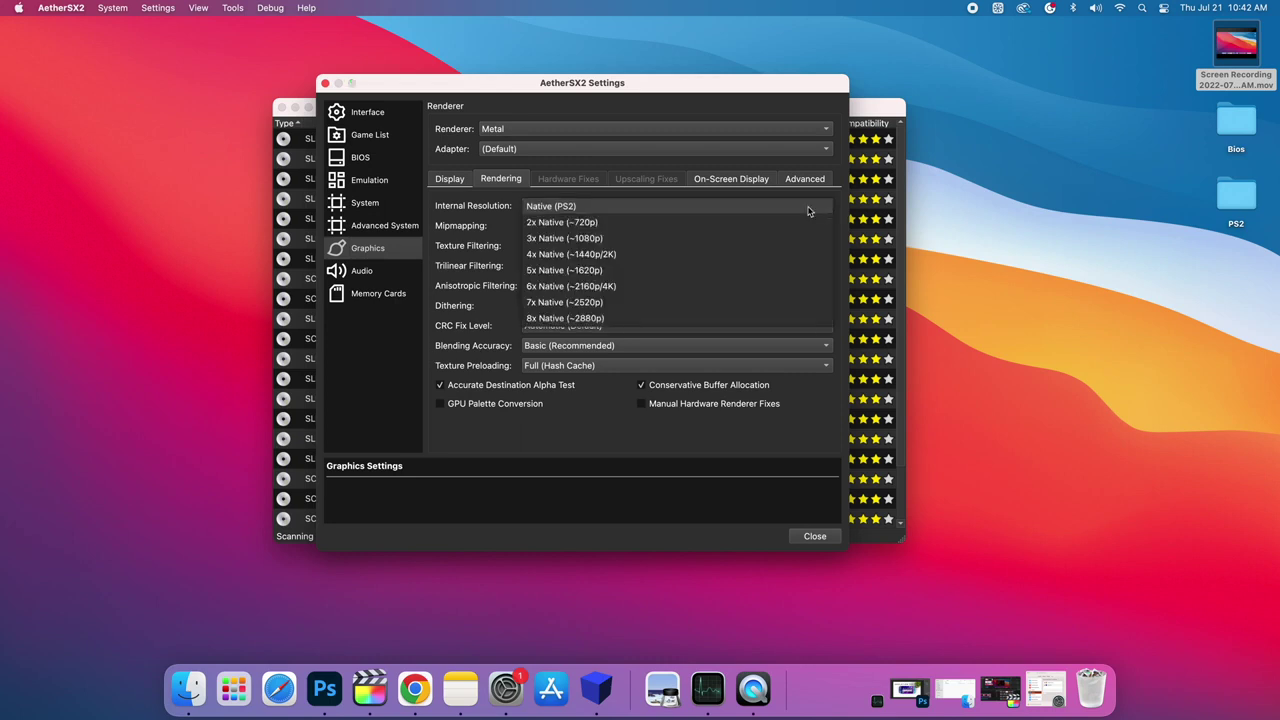
click(641, 259)
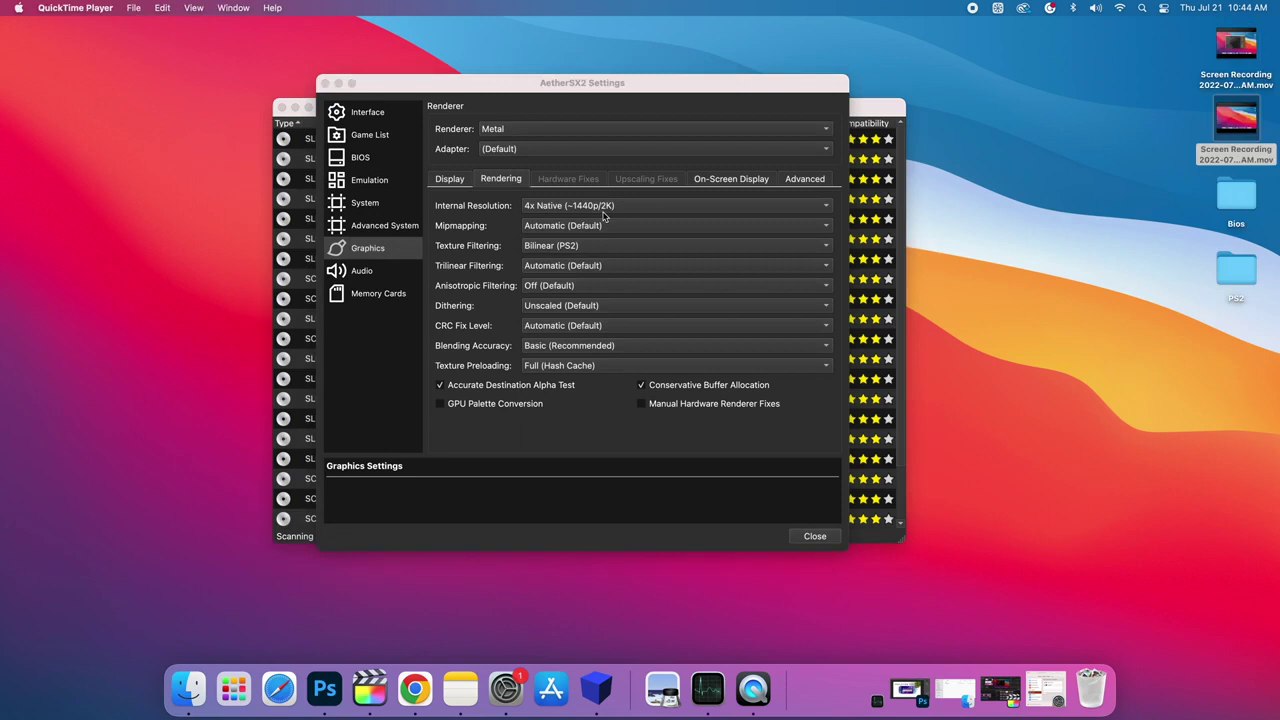
- Turn on the on-screen display of FPS, CPU usage, statistics, speed, resolution and GPU usage
click(731, 182)
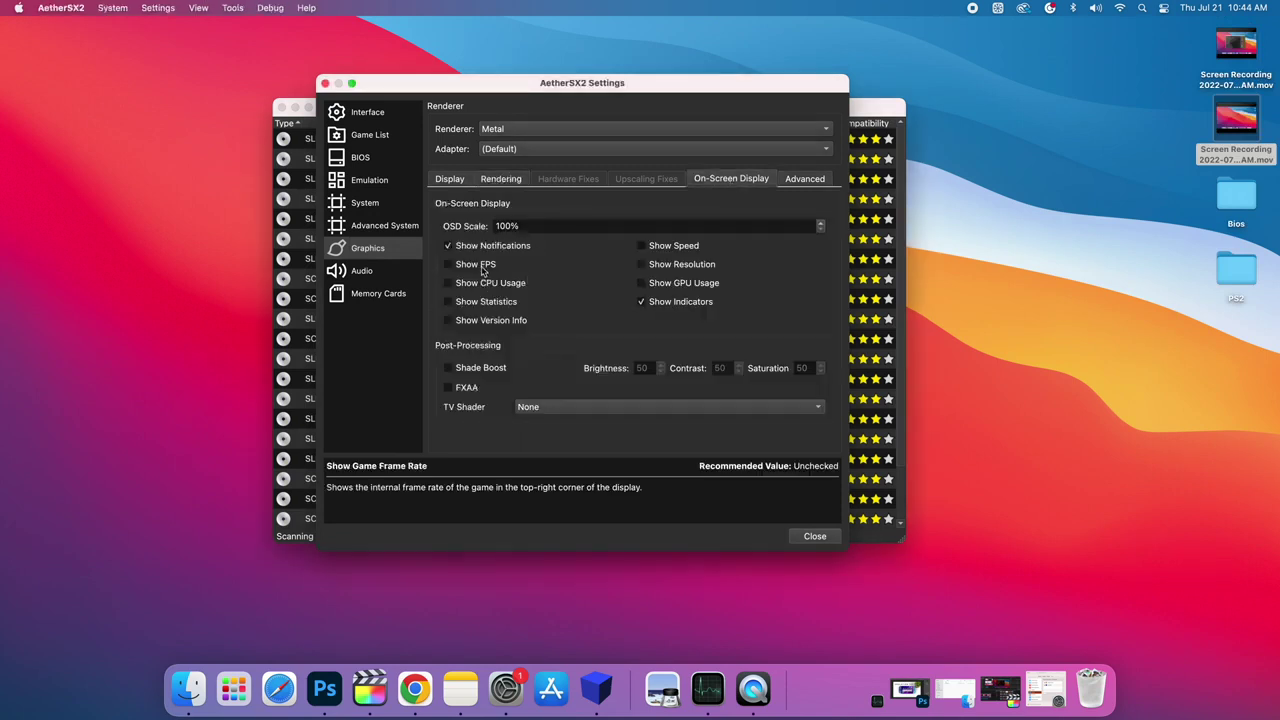
click(483, 268)
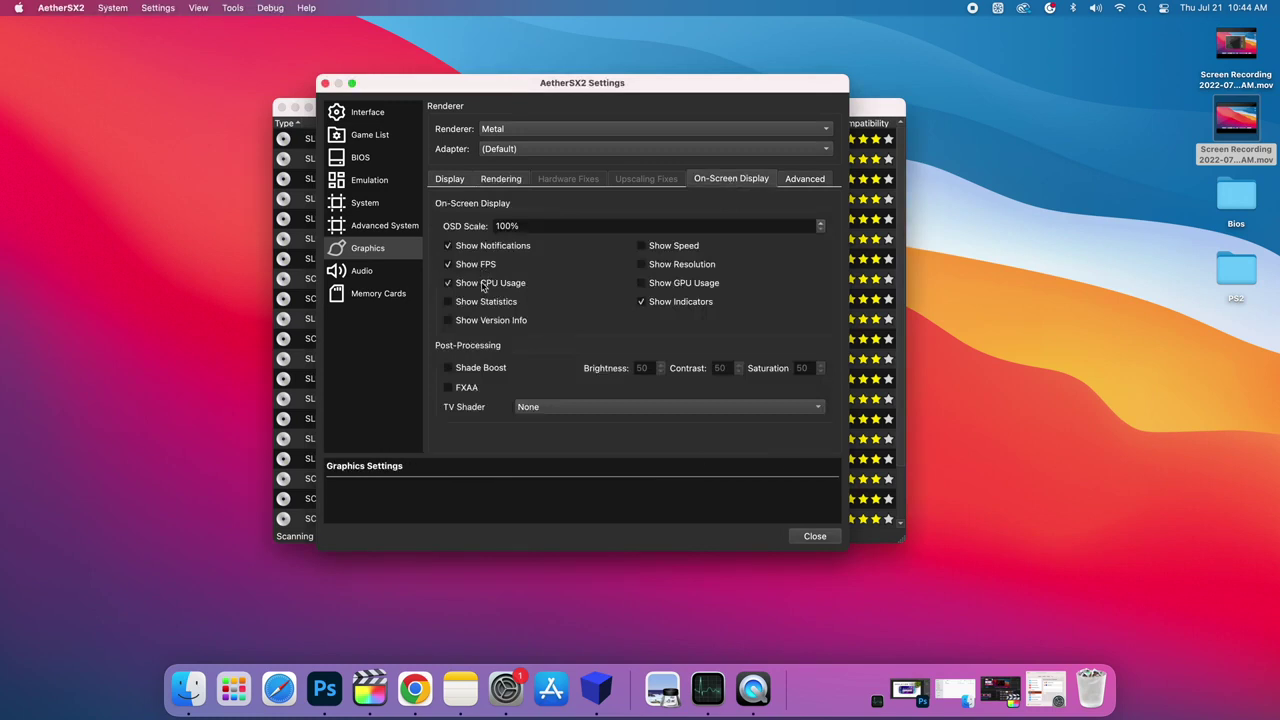
click(487, 303)
click(686, 247)
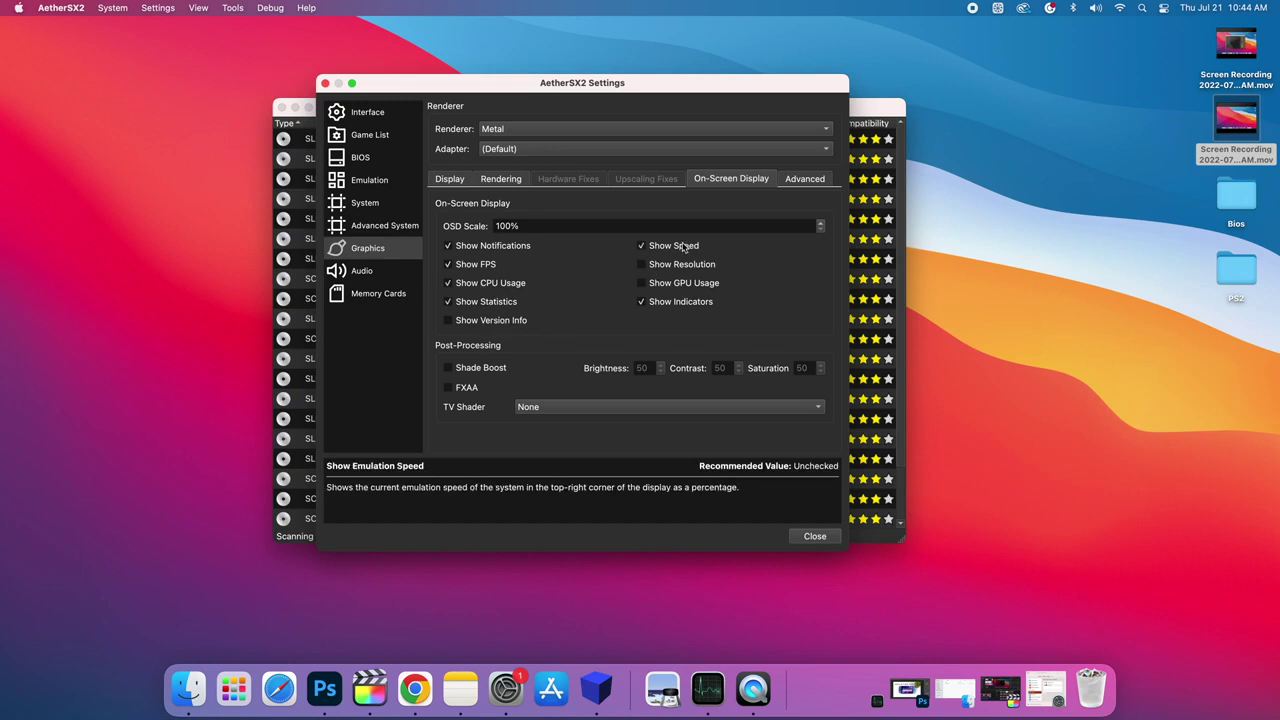
click(685, 284)
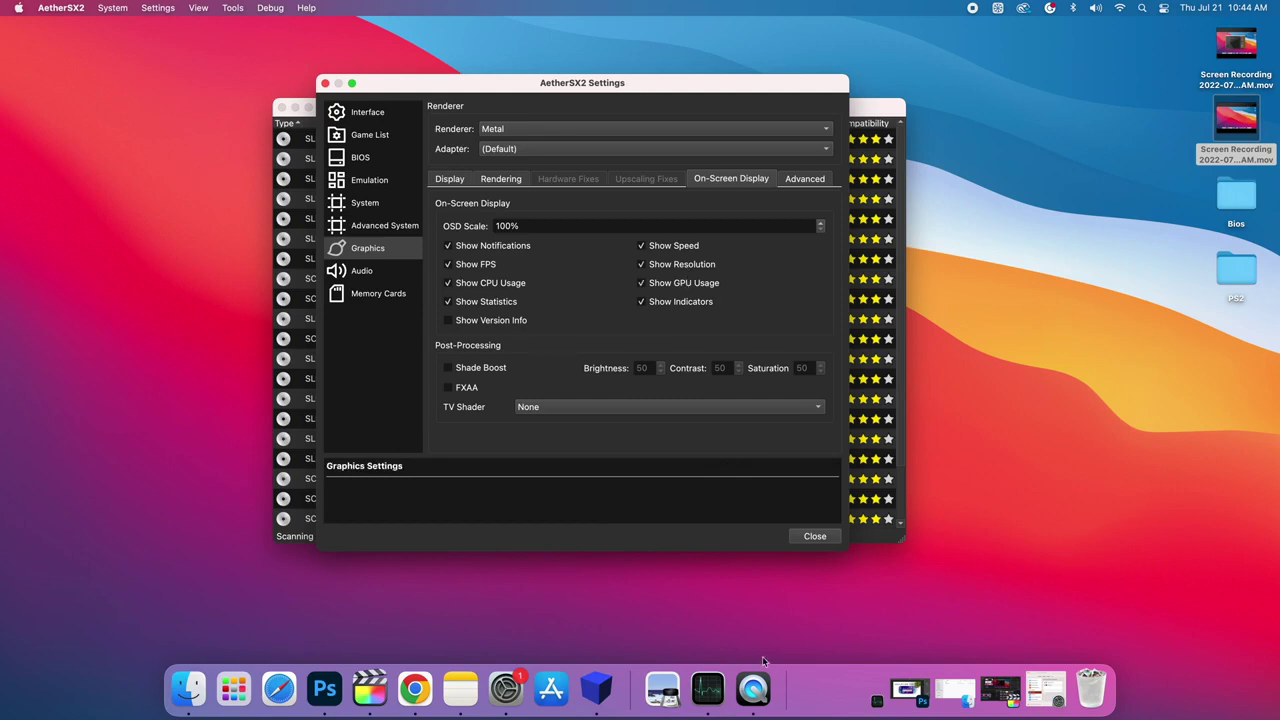
- Switch to Activity Monitor, show its CPU Usage and GPU History windows, and place GPU History below CPU Usage
click(707, 688)
drag(409, 272, 403, 133)
click(190, 8)
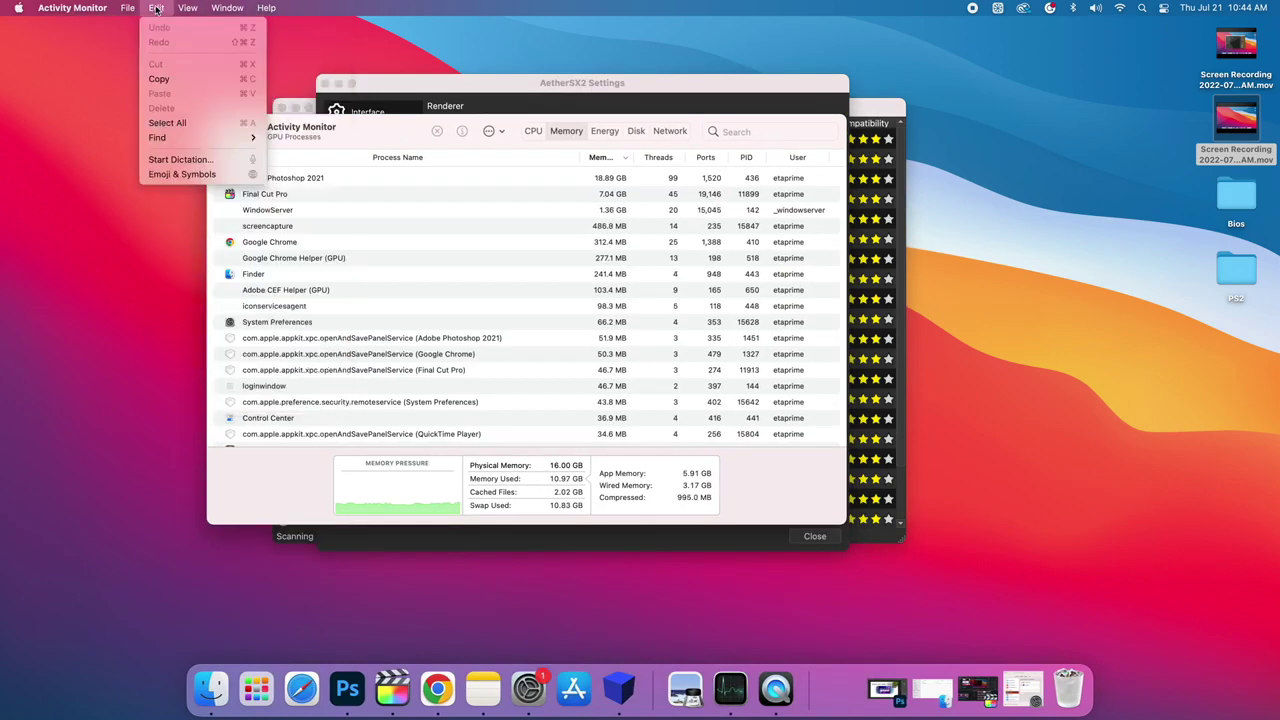
mouse_move(222, 8)
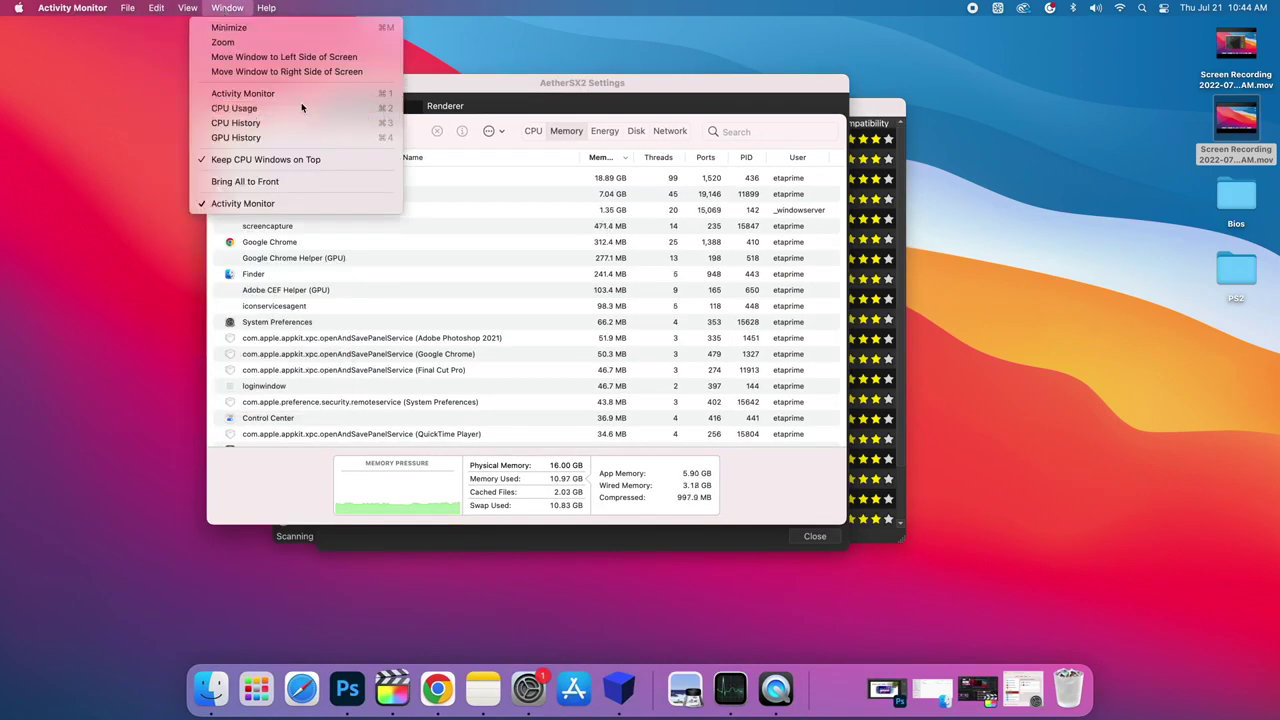
click(303, 108)
click(222, 10)
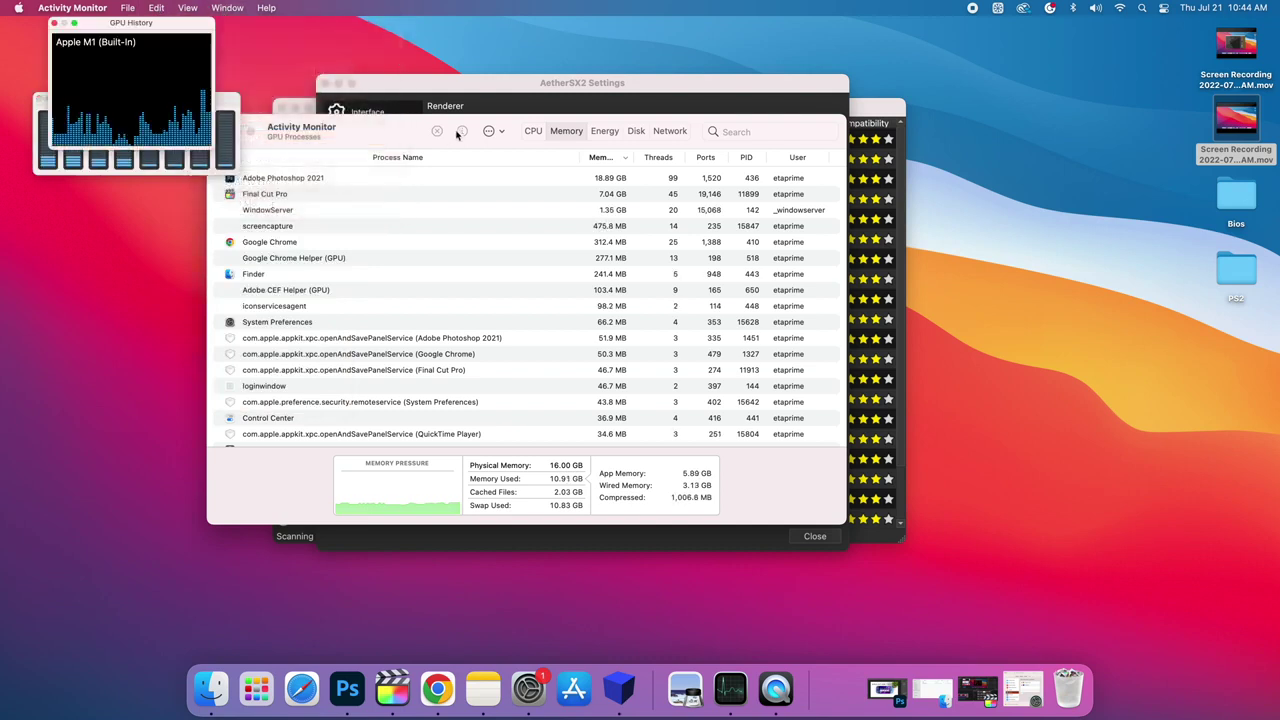
drag(125, 24, 128, 193)
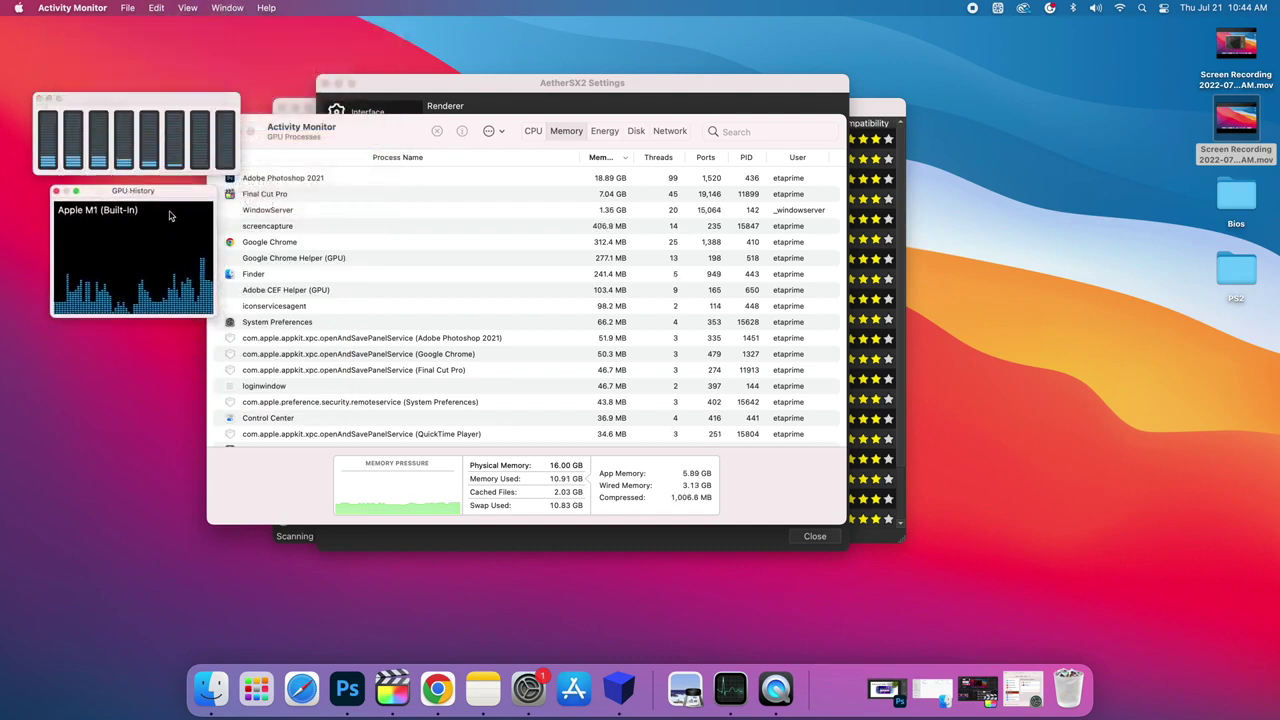
- Close the GPU History window and minimize Activity Monitor
click(236, 12)
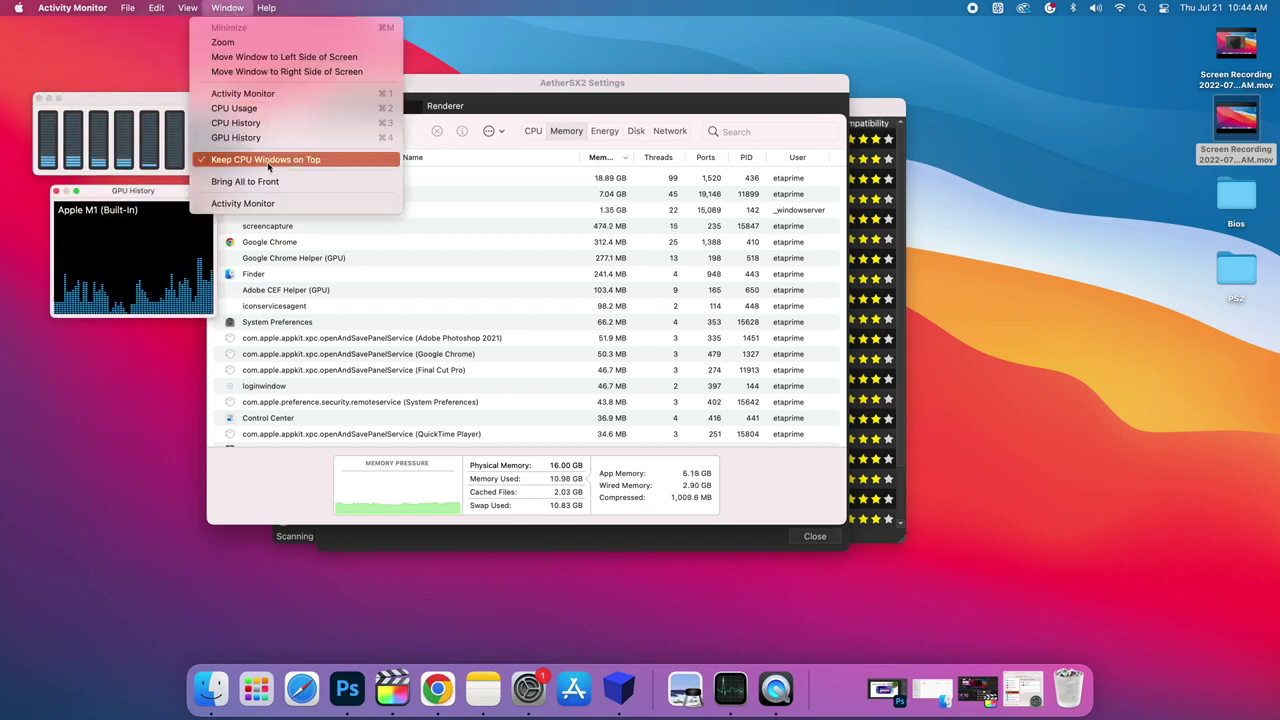
click(166, 198)
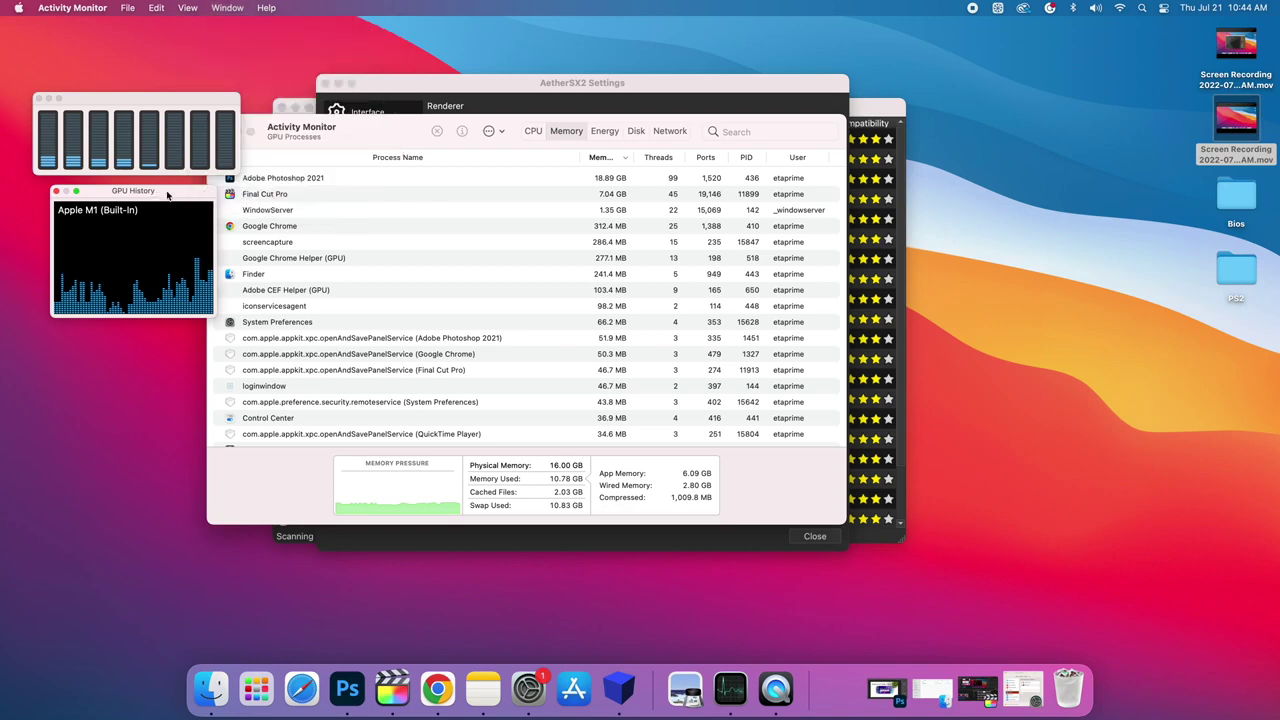
click(56, 190)
key(super+m)
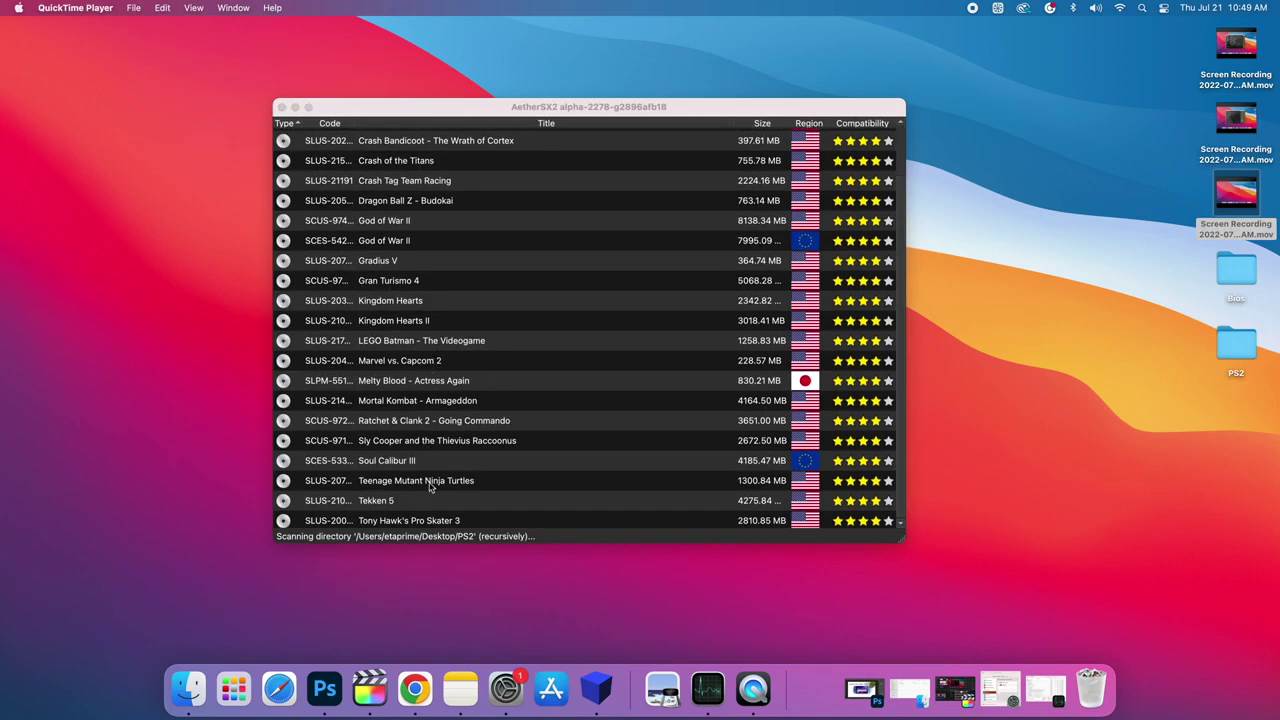
- Launch Ratchet & Clank 2 - Going Commando from the AetherSX2 game list and make its window full screen
click(455, 424)
double_click(457, 424)
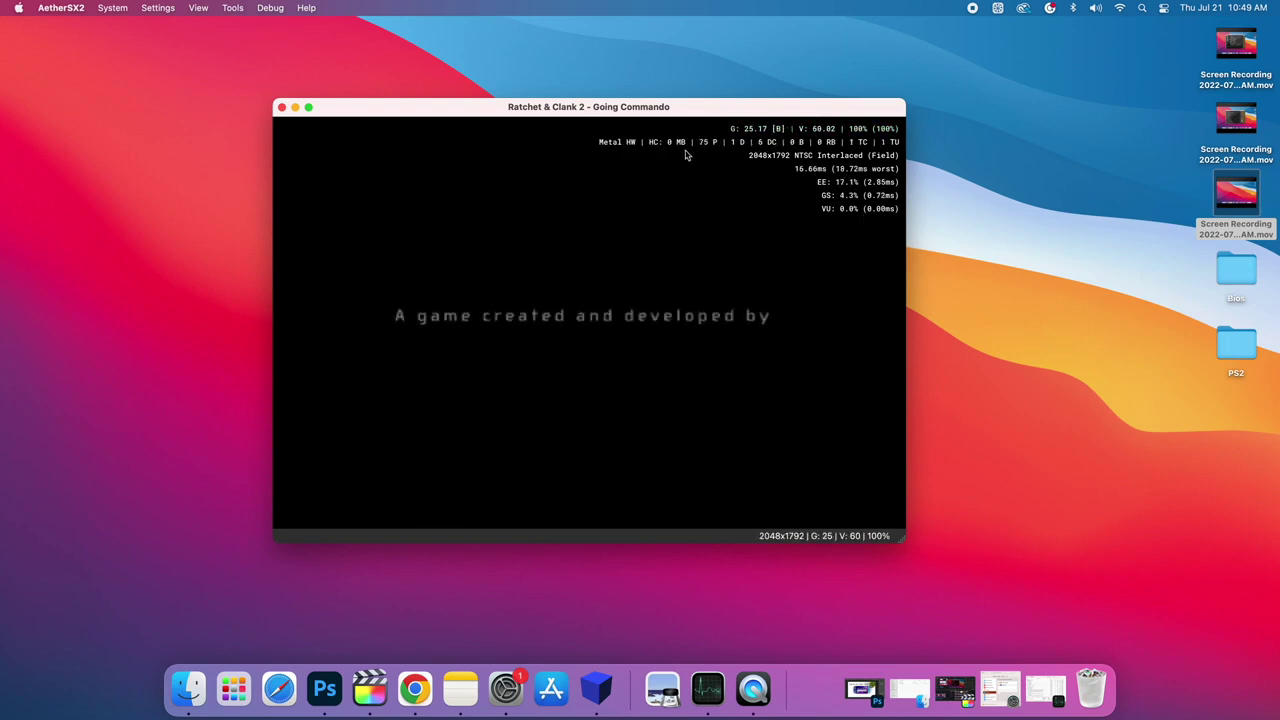
click(308, 108)
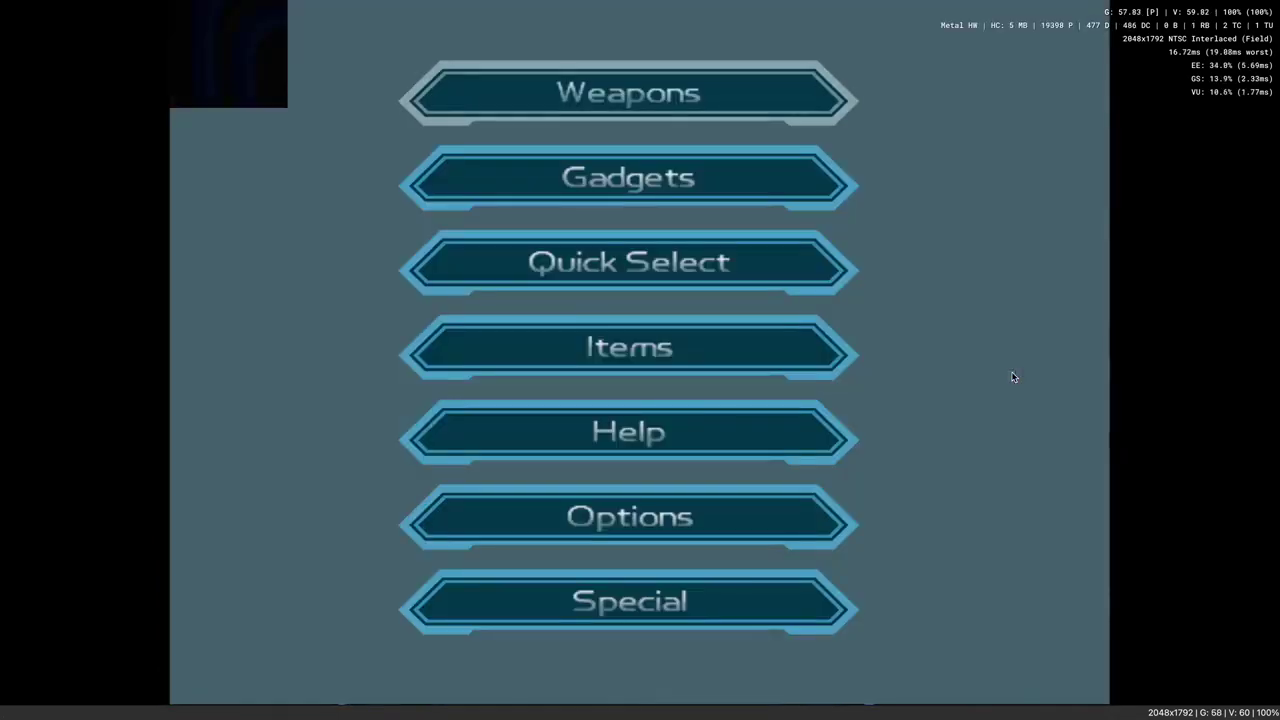
key(Down)
key(Down)
key(Down)
key(Up)
key(Up)
key(Up)
- Save the running game's state to slot 0, and close the game with Exit And Save State
key(Escape)
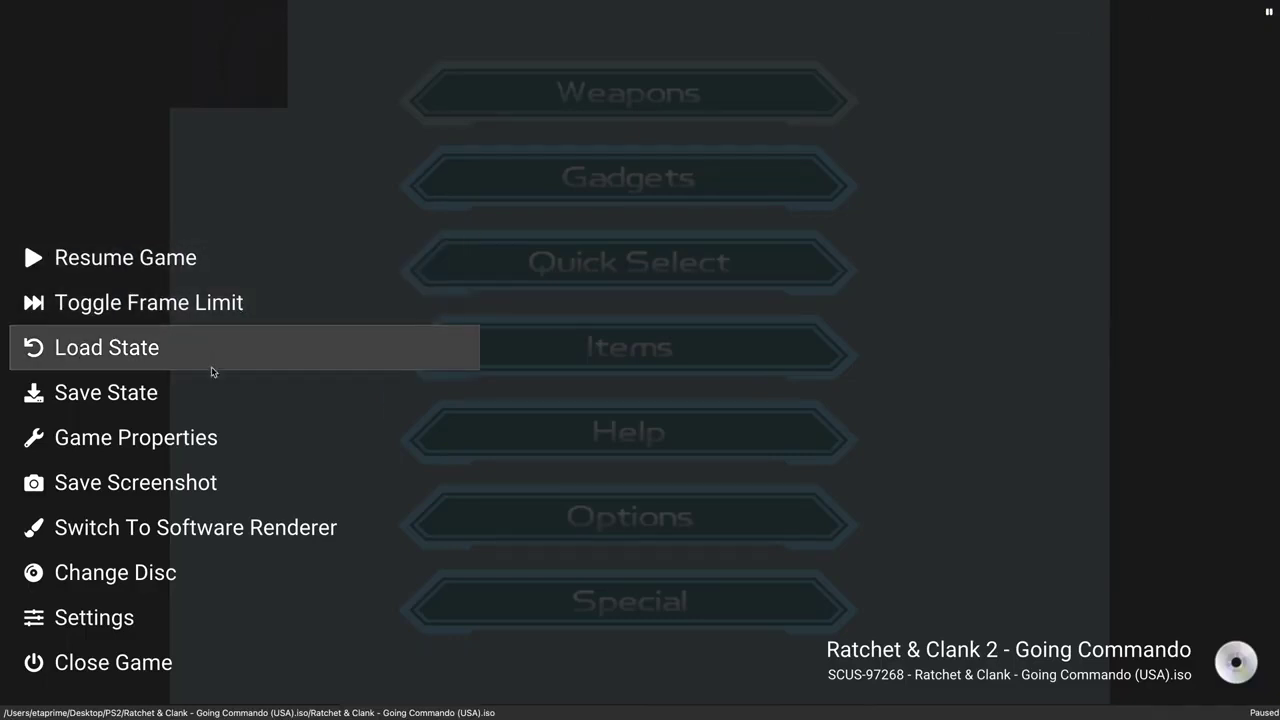
click(197, 403)
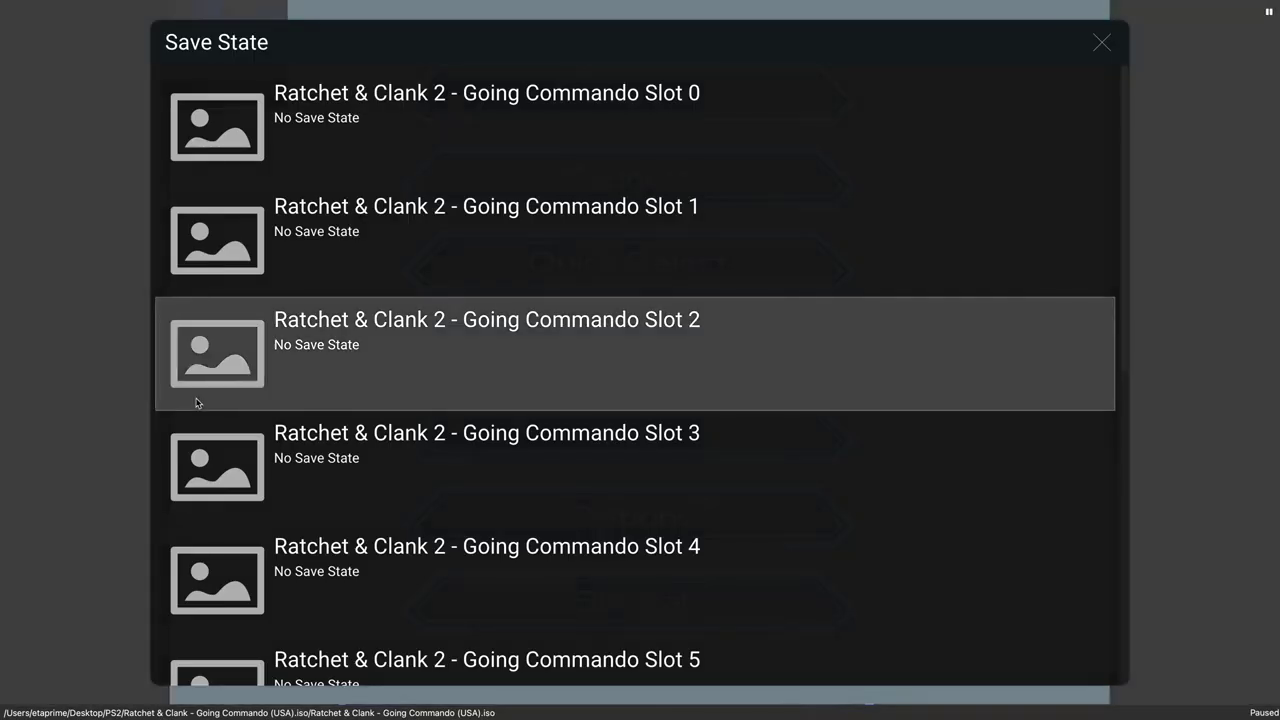
click(343, 157)
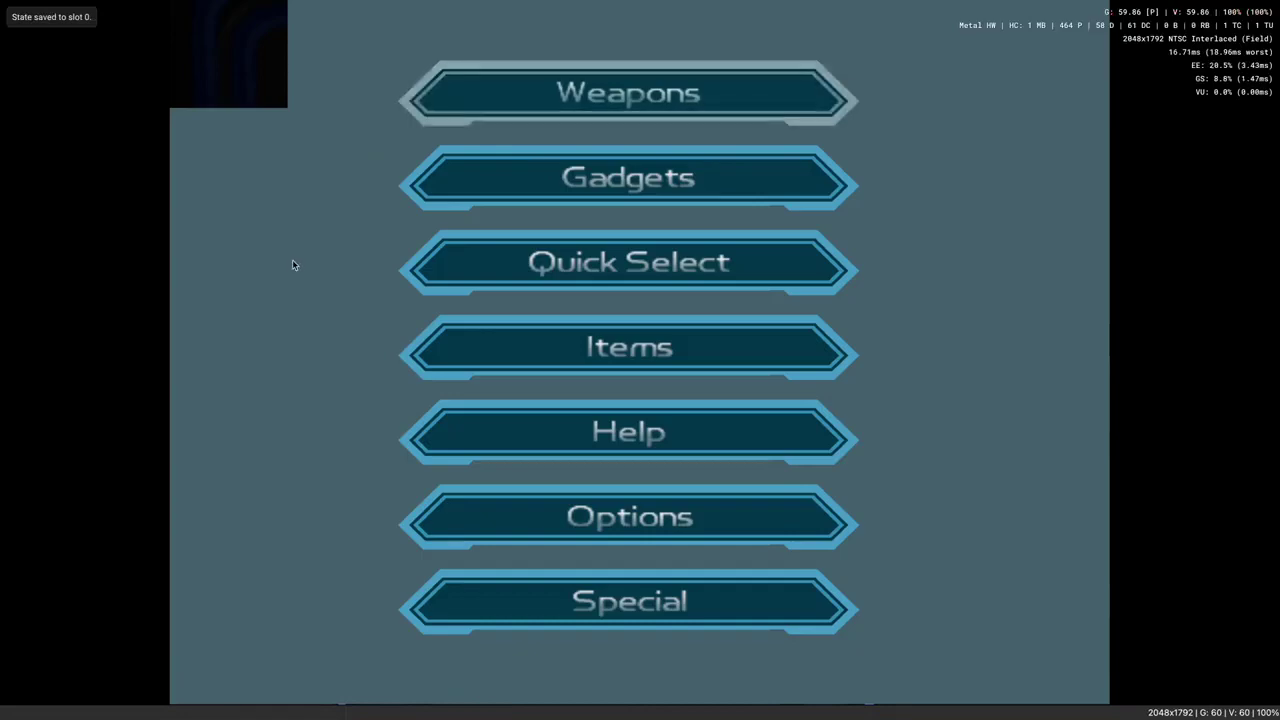
key(Escape)
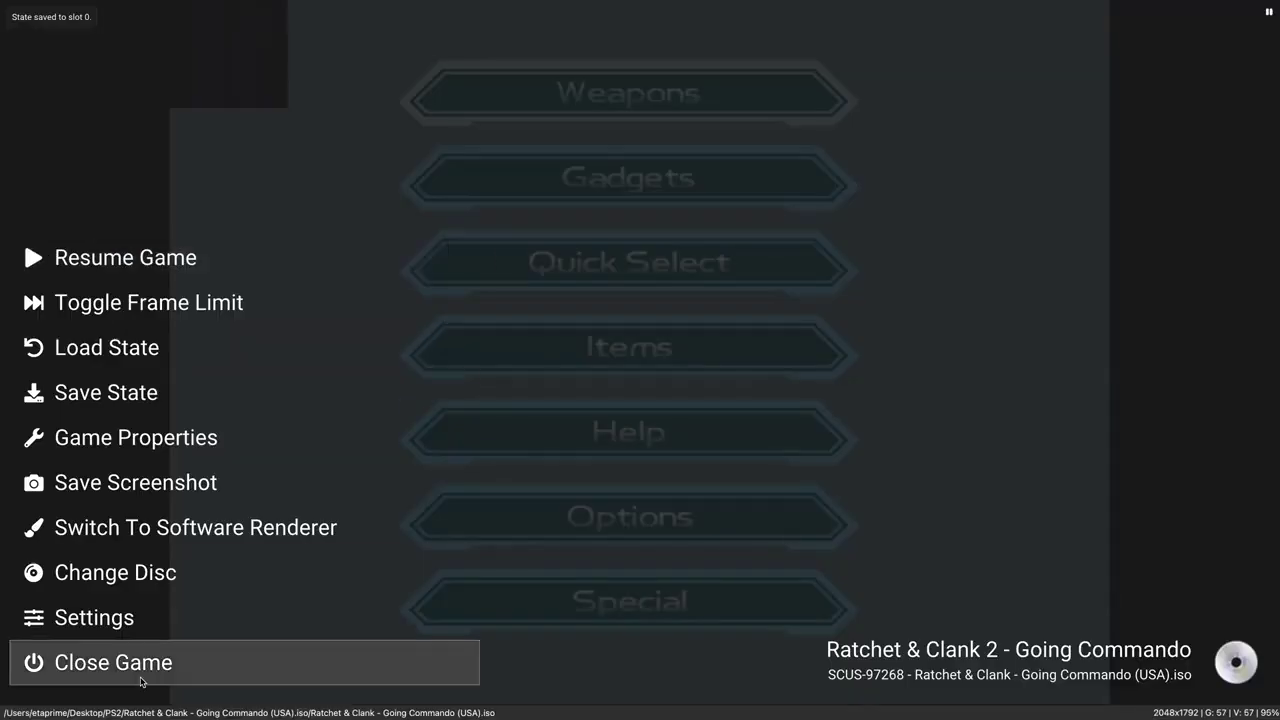
click(140, 680)
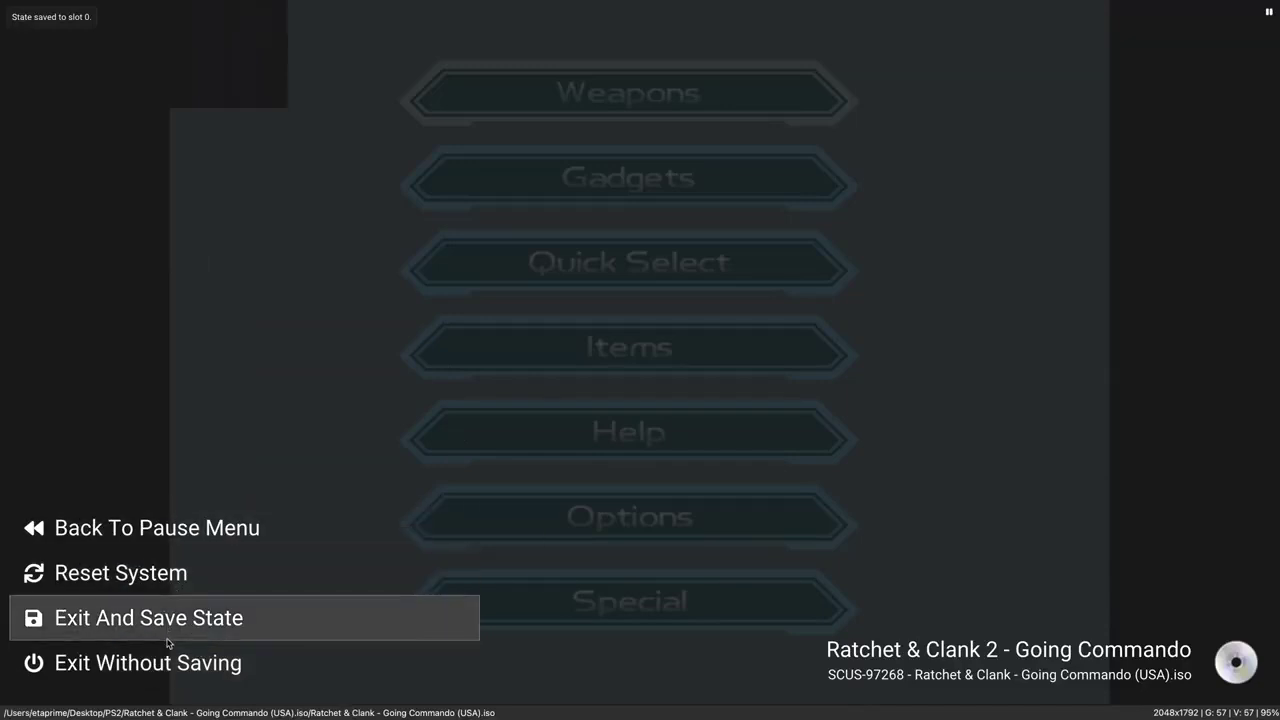
click(207, 628)
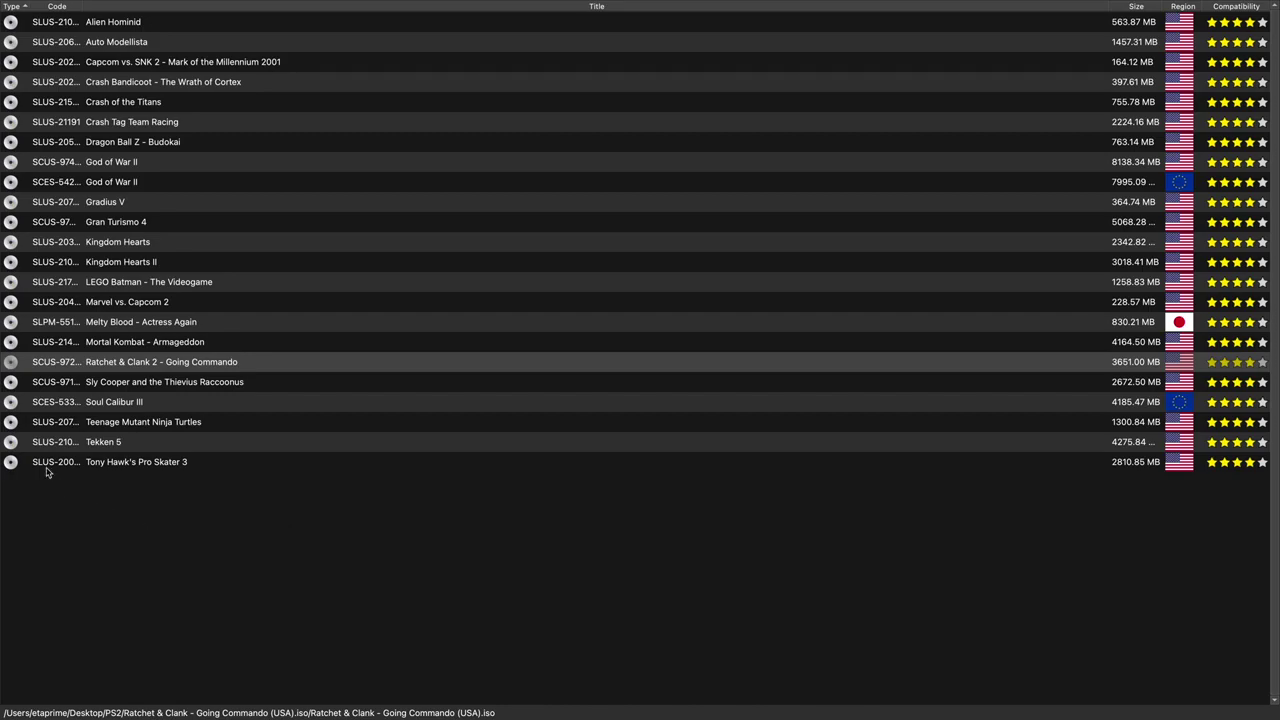
- Bring up the available actions for Tony Hawk's Pro Skater 3 in the game list
right_click(13, 463)
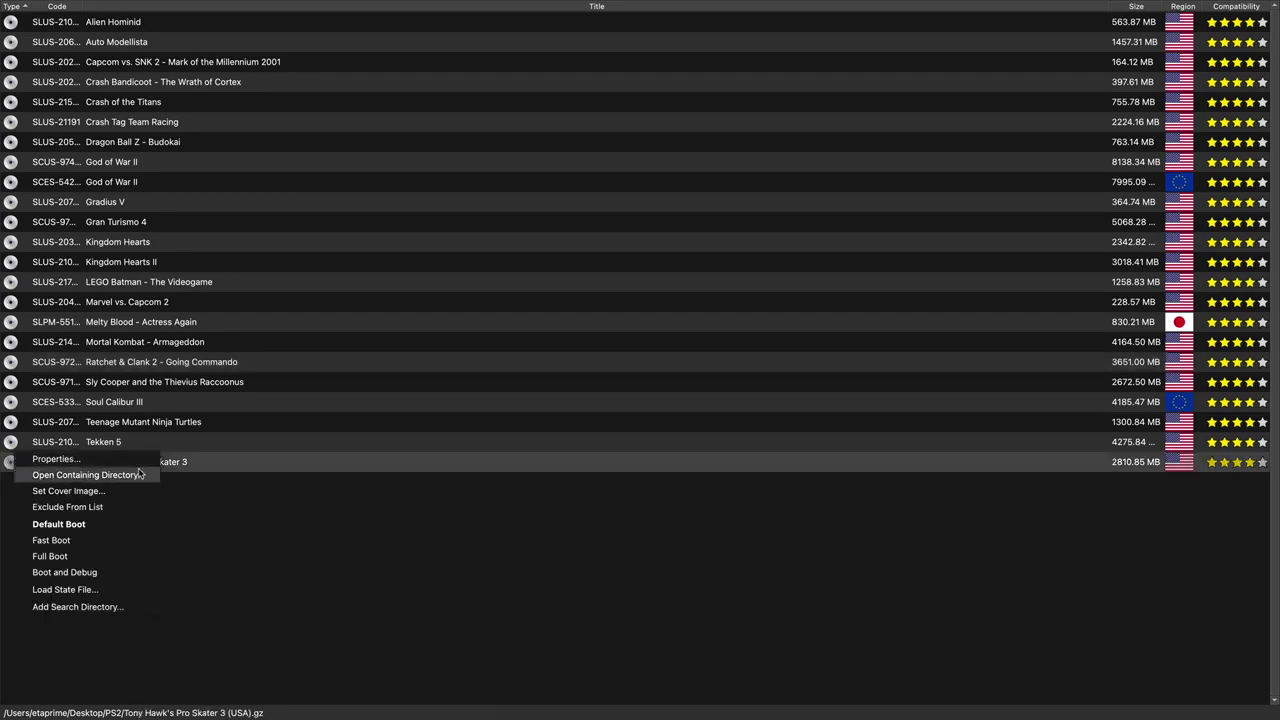